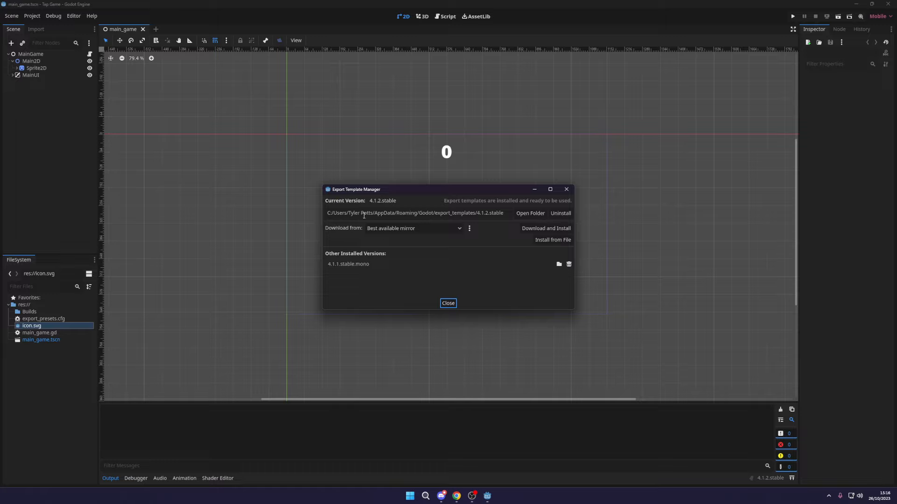
# Step: Set the export template download source to Official GitHub Releases mirror and close the Export Template Manager
pyautogui.click(430, 228)
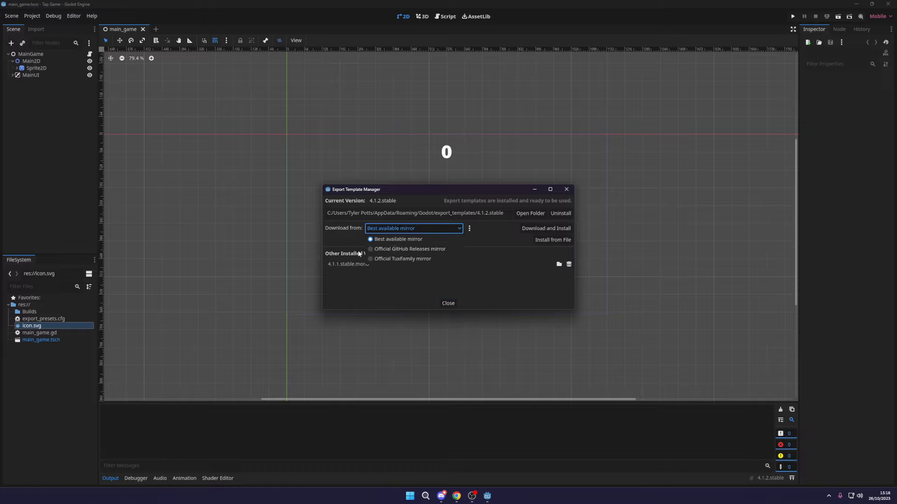
pyautogui.click(391, 232)
pyautogui.click(390, 232)
pyautogui.click(373, 205)
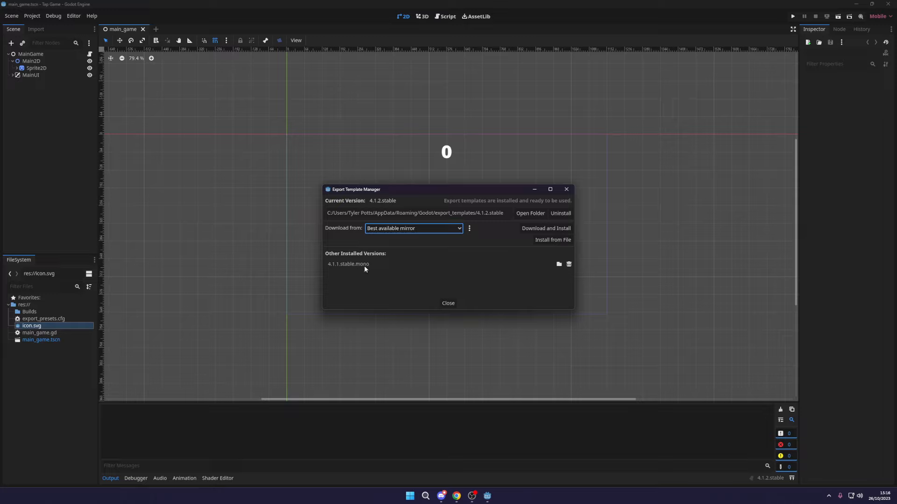
pyautogui.click(408, 231)
pyautogui.click(342, 211)
pyautogui.click(388, 231)
pyautogui.click(391, 239)
pyautogui.click(393, 231)
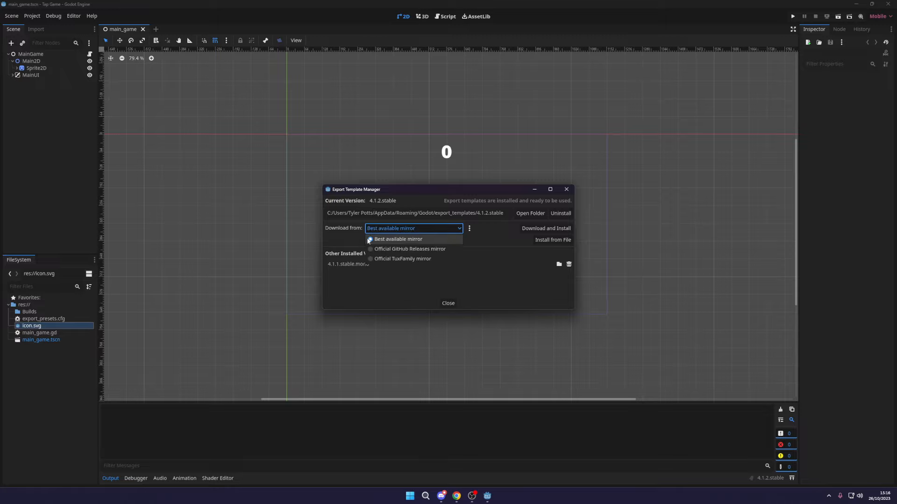
pyautogui.click(398, 251)
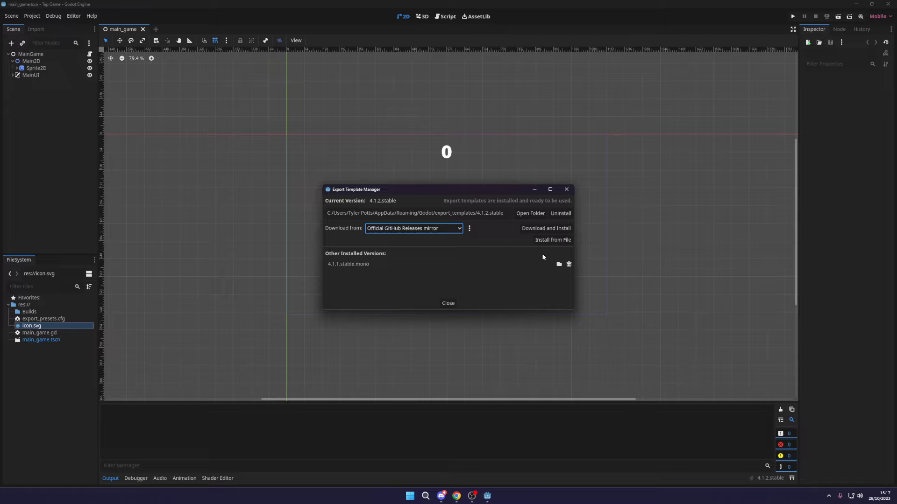
pyautogui.click(446, 303)
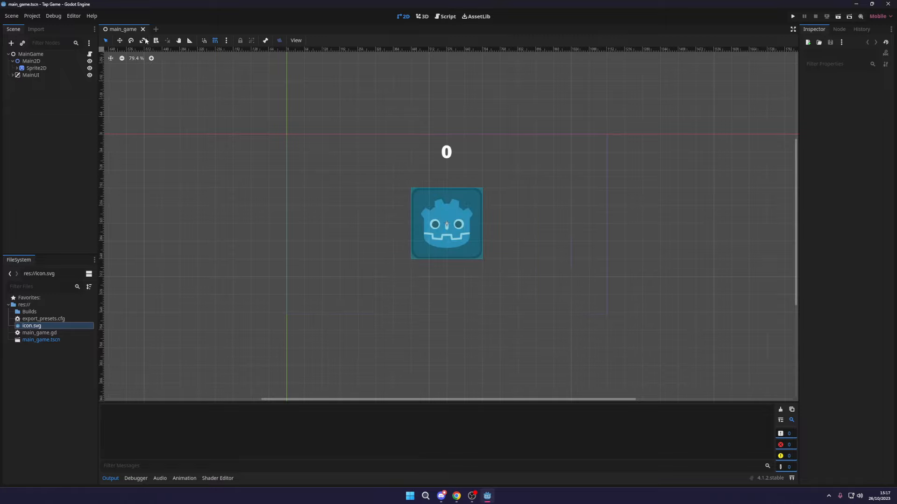
# Step: Switch to Chrome and examine the OpenJDK and Android SDK requirements on the Godot "Exporting for Android" documentation page
pyautogui.click(26, 15)
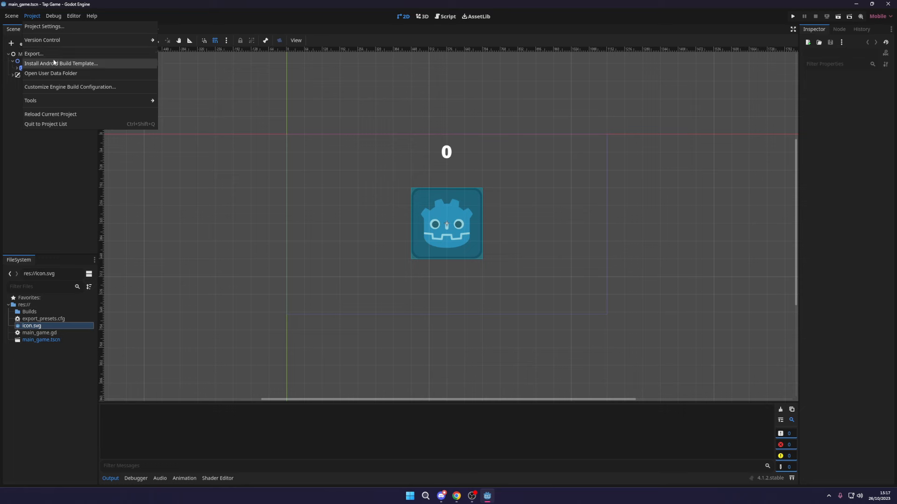
pyautogui.moveTo(76, 17)
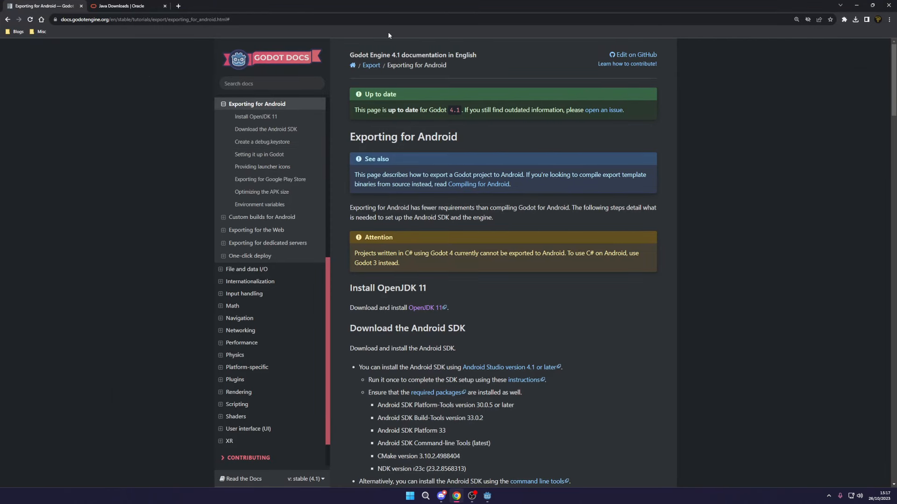
pyautogui.scroll(-12, 354, 127)
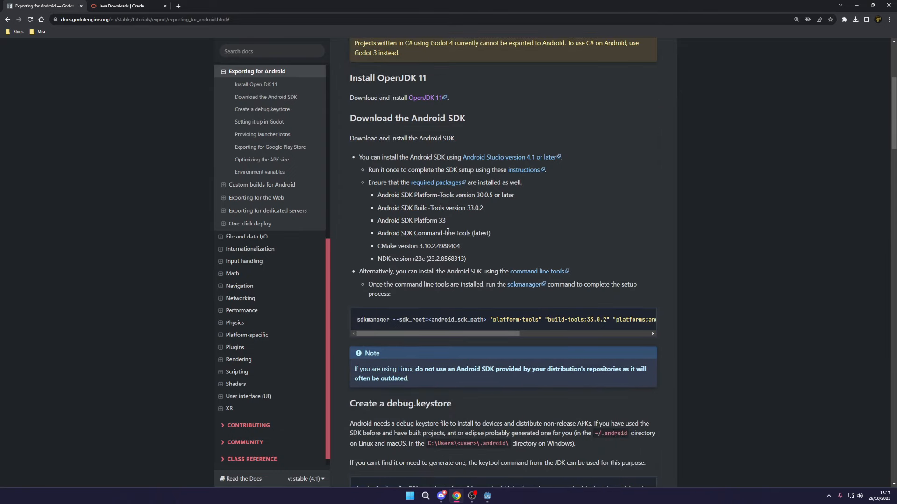
pyautogui.click(67, 19)
pyautogui.scroll(1, 518, 226)
pyautogui.scroll(11, 525, 238)
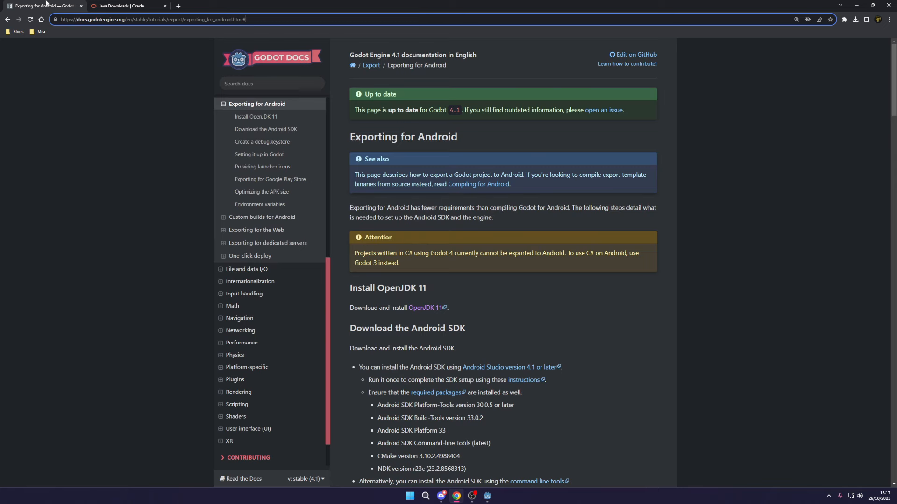
pyautogui.click(107, 4)
pyautogui.click(64, 3)
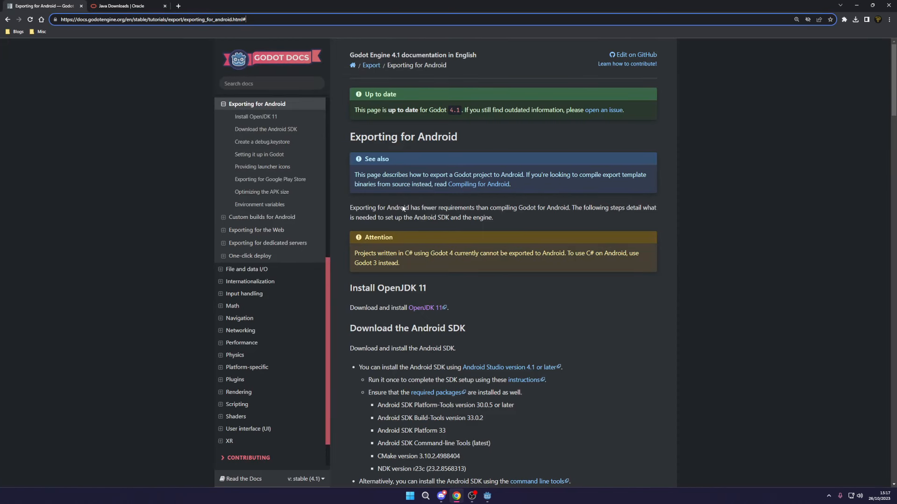
# Step: Examine the JDK 21 Windows installer options on Oracle's Java Downloads page
pyautogui.click(119, 6)
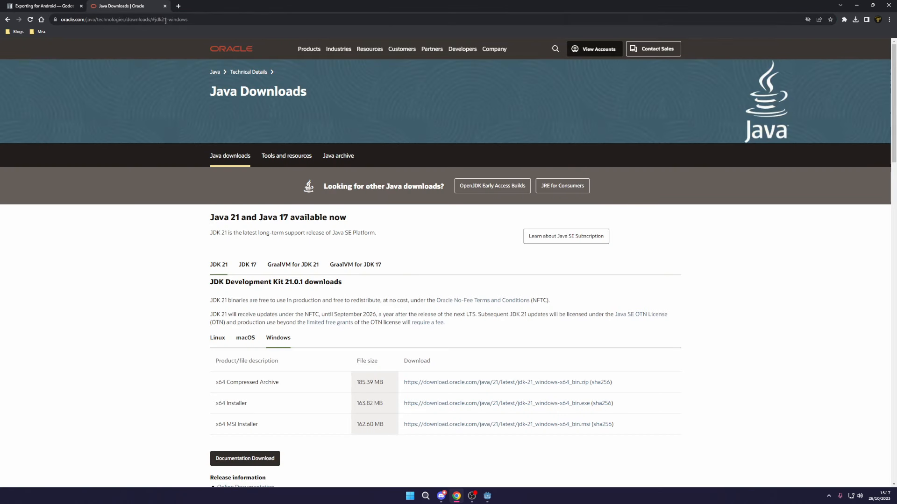
pyautogui.scroll(-2, 230, 218)
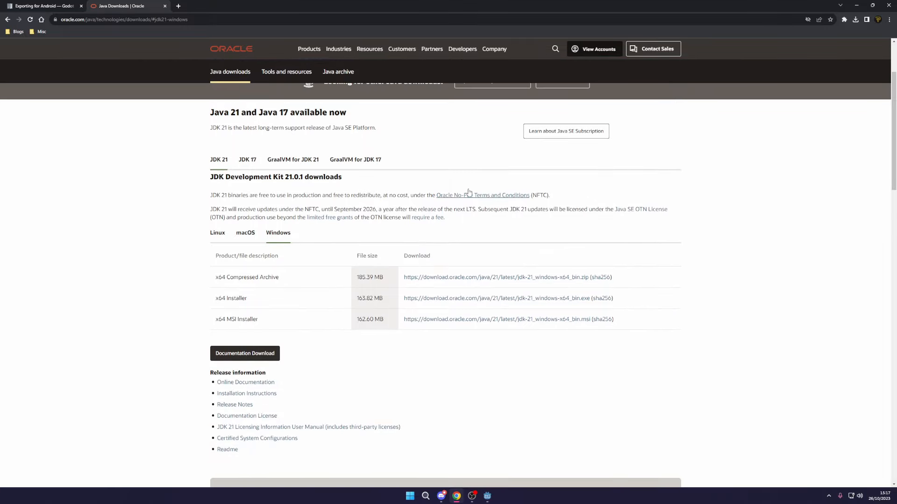
pyautogui.scroll(2, 302, 168)
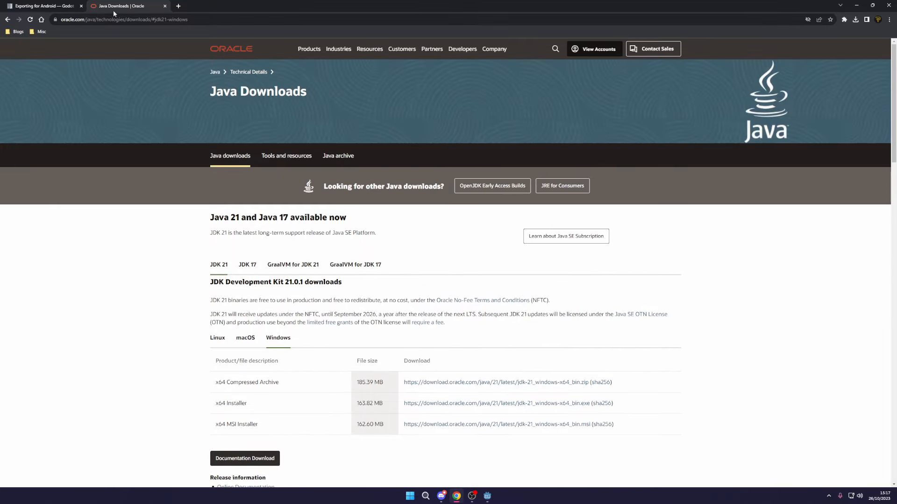
pyautogui.scroll(-2, 293, 251)
pyautogui.scroll(-1, 293, 251)
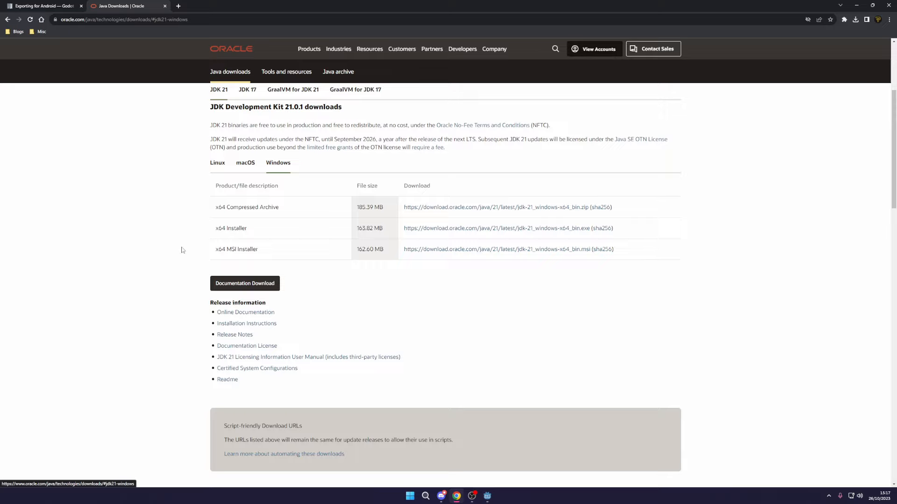
# Step: Open the %APPDATA% folder with the Windows Run command
pyautogui.press('super+r')
pyautogui.press('Return')
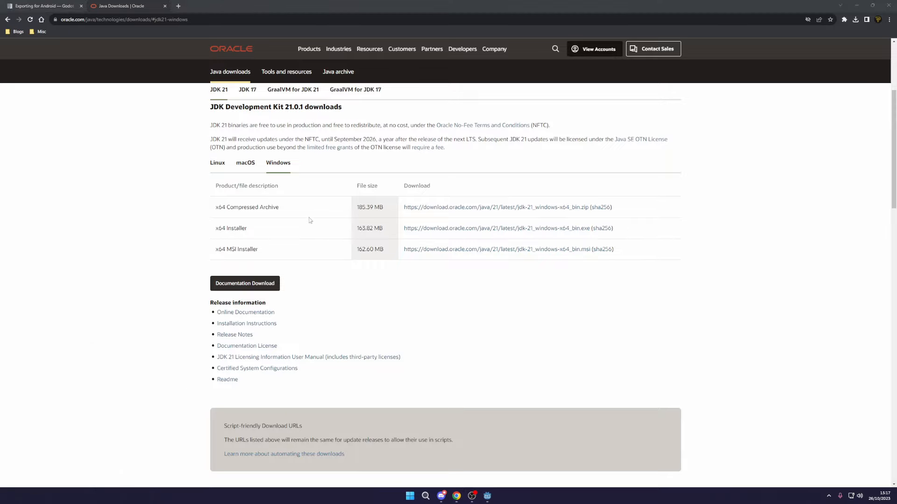
pyautogui.press('super+r')
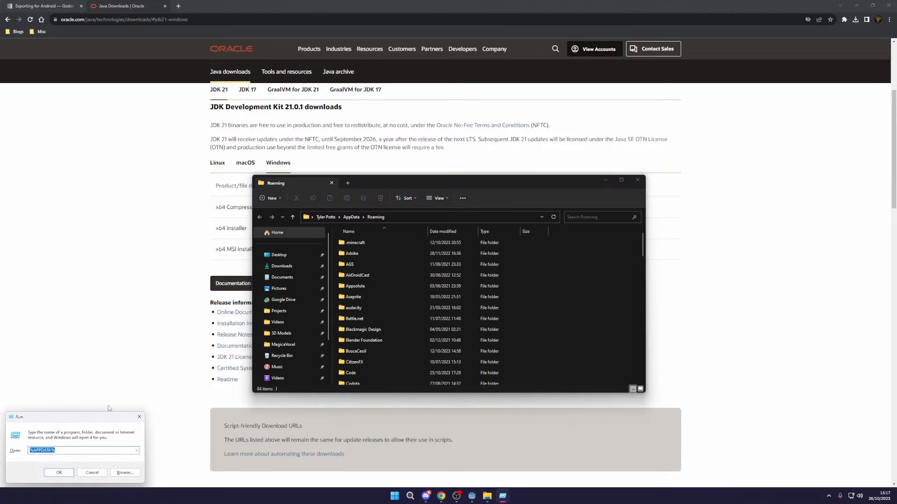
pyautogui.moveTo(96, 421); pyautogui.dragTo(165, 240)
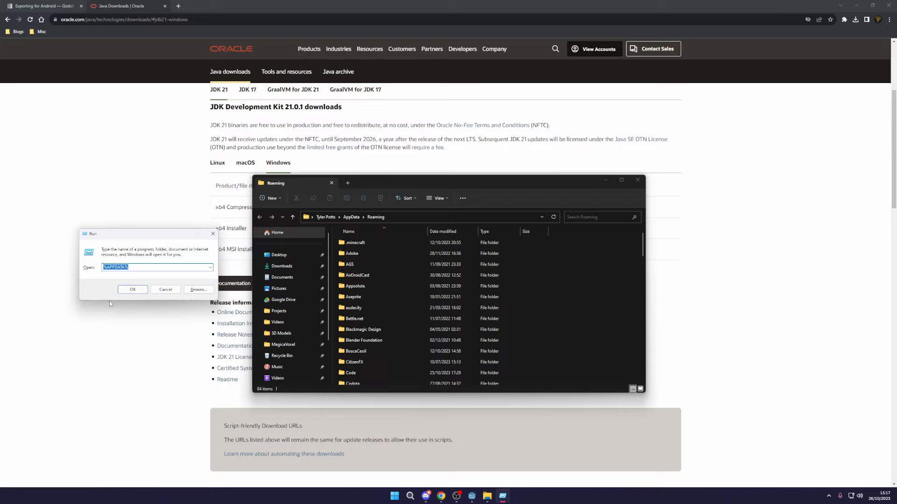
pyautogui.click(107, 269)
pyautogui.doubleClick(129, 268)
pyautogui.click(129, 268)
pyautogui.click(167, 292)
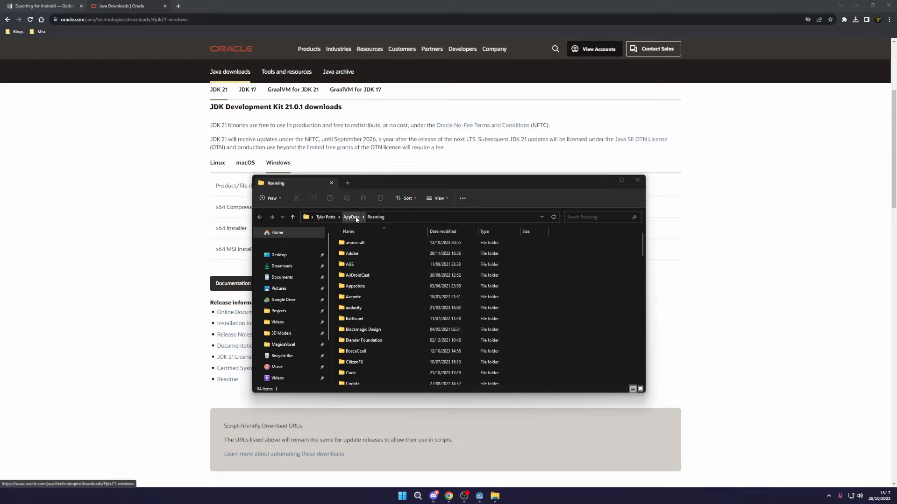
# Step: Browse to the AppData\Local\Android\Sdk folder in File Explorer and copy its full path
pyautogui.click(351, 216)
pyautogui.doubleClick(354, 242)
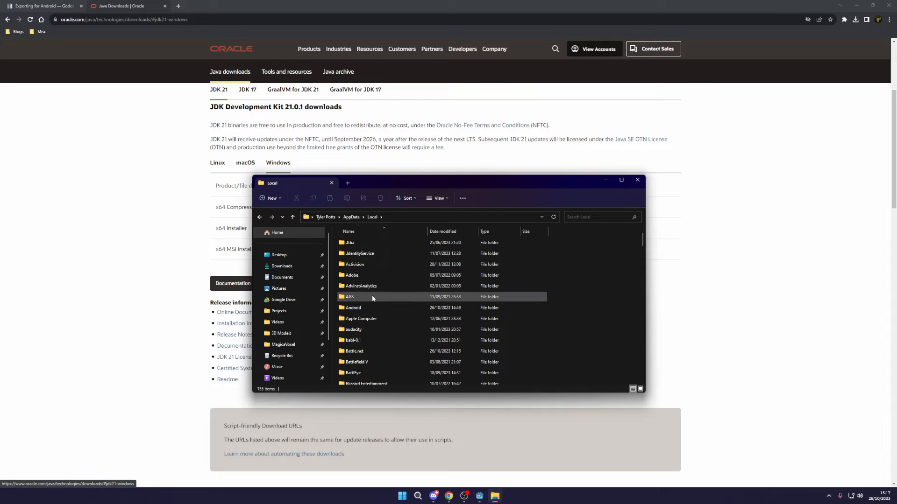
pyautogui.doubleClick(358, 307)
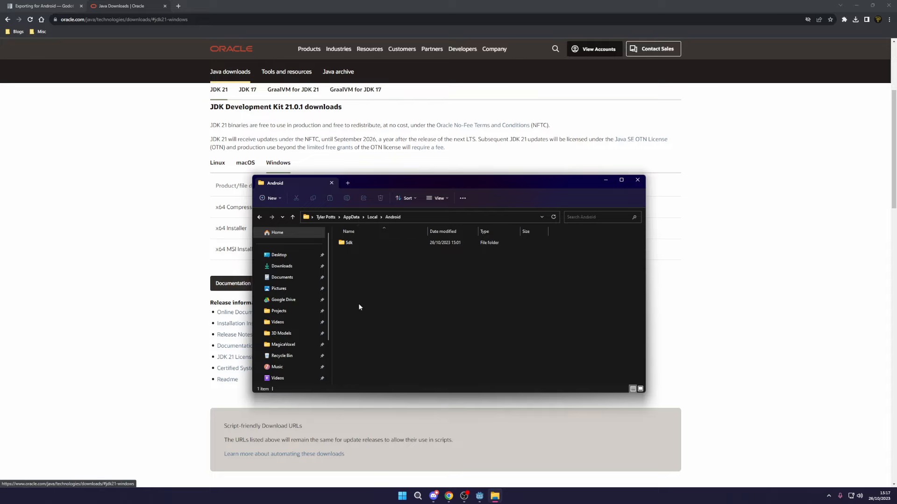
pyautogui.doubleClick(350, 243)
pyautogui.click(440, 217)
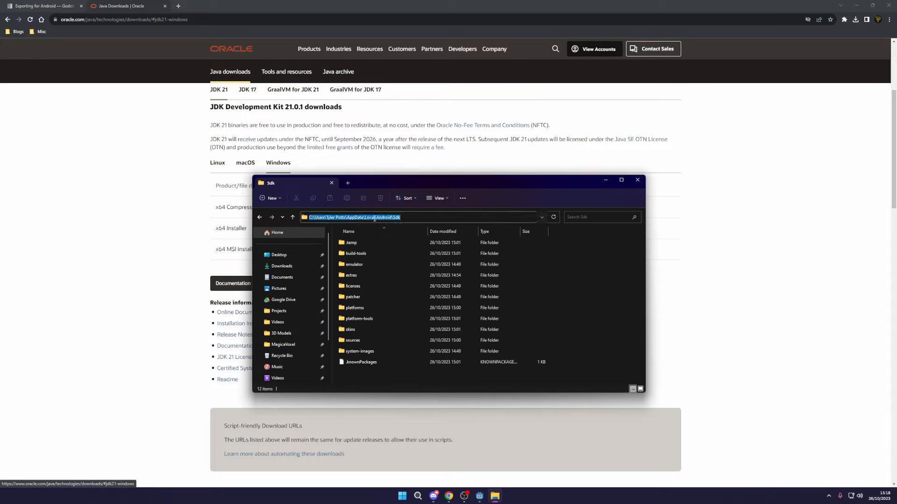
pyautogui.rightClick(345, 216)
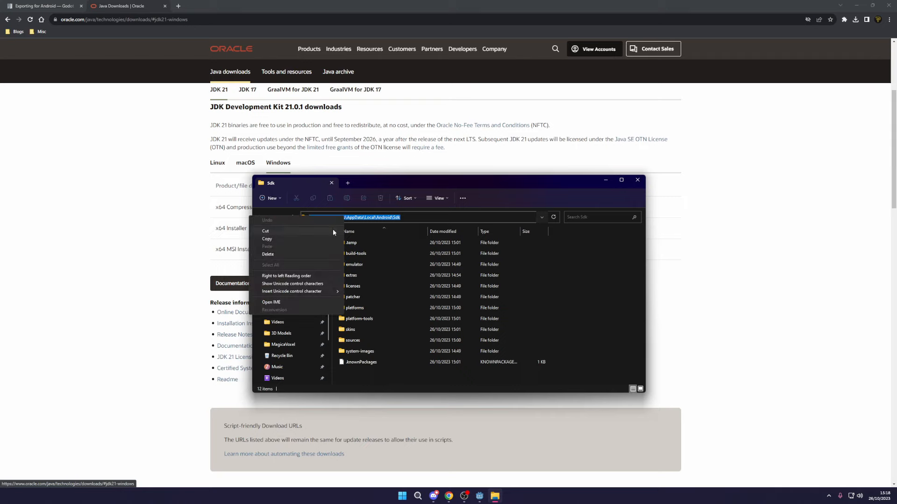
pyautogui.click(334, 238)
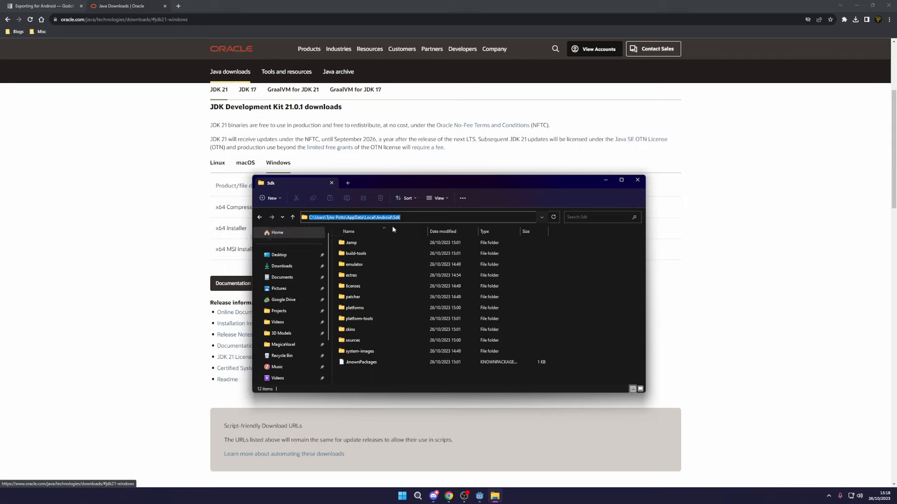
# Step: Switch to Godot, open the Editor Settings, filter them by "android" and show the Android export settings
pyautogui.click(480, 496)
pyautogui.click(72, 16)
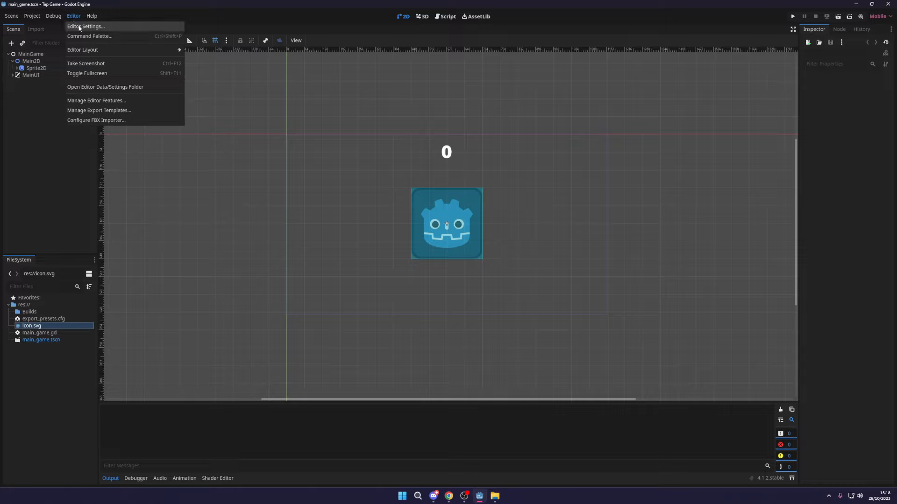
pyautogui.click(77, 27)
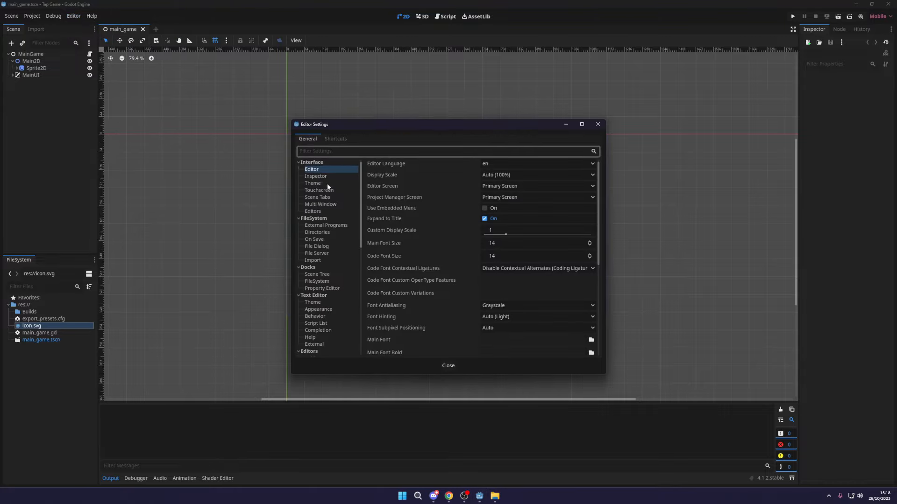
pyautogui.write('android')
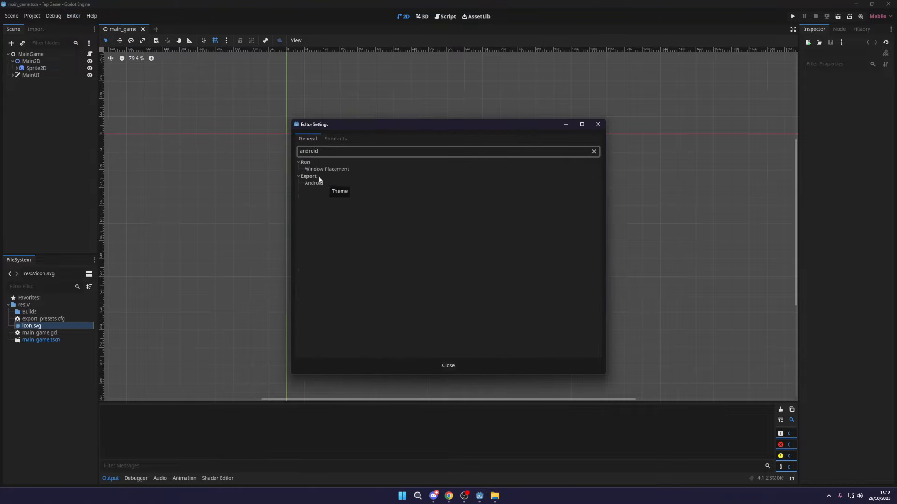
pyautogui.click(319, 184)
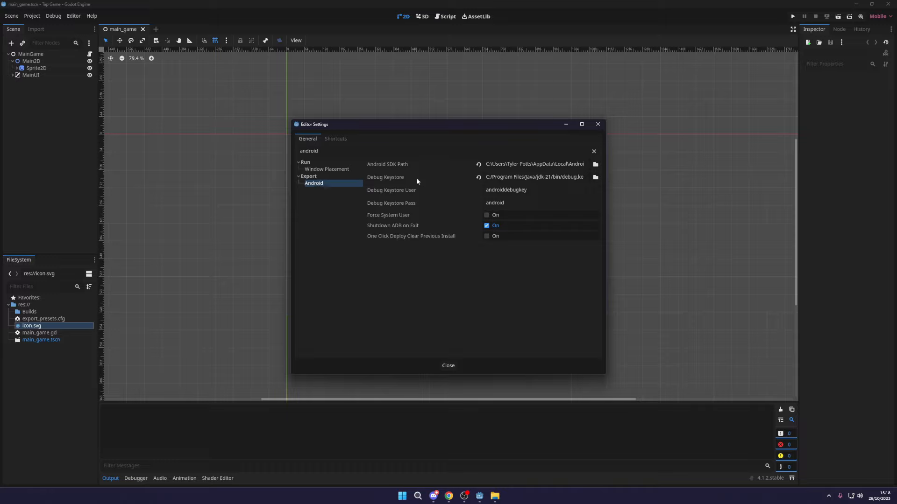
# Step: Replace the Android SDK Path with the copied Sdk folder path and clear the Debug Keystore path
pyautogui.click(478, 165)
pyautogui.click(491, 162)
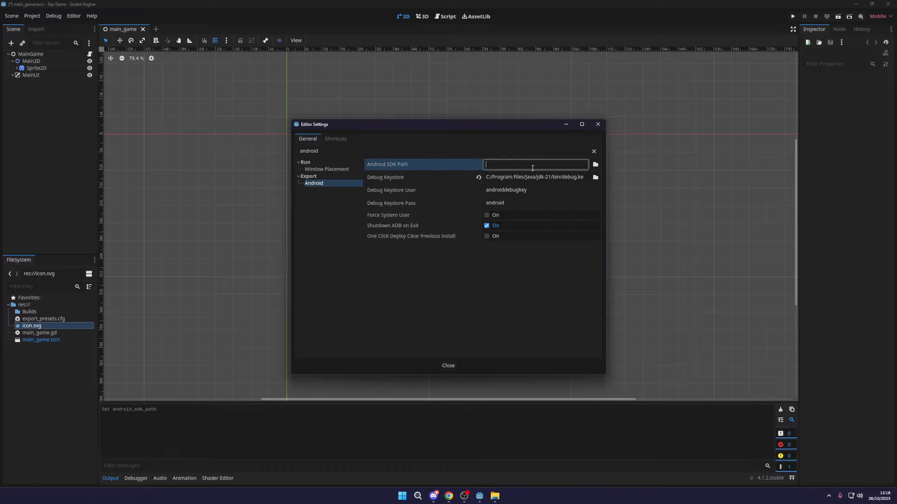
pyautogui.hotkey('ctrl', 'v')
pyautogui.moveTo(550, 168); pyautogui.dragTo(586, 166)
pyautogui.doubleClick(583, 166)
pyautogui.click(501, 166)
pyautogui.moveTo(516, 164); pyautogui.dragTo(451, 170)
pyautogui.click(506, 164)
pyautogui.click(385, 180)
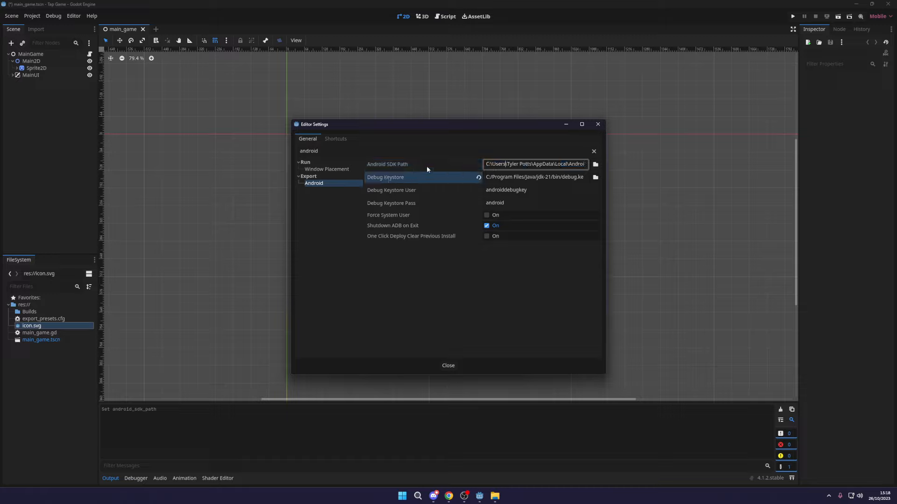
pyautogui.click(478, 177)
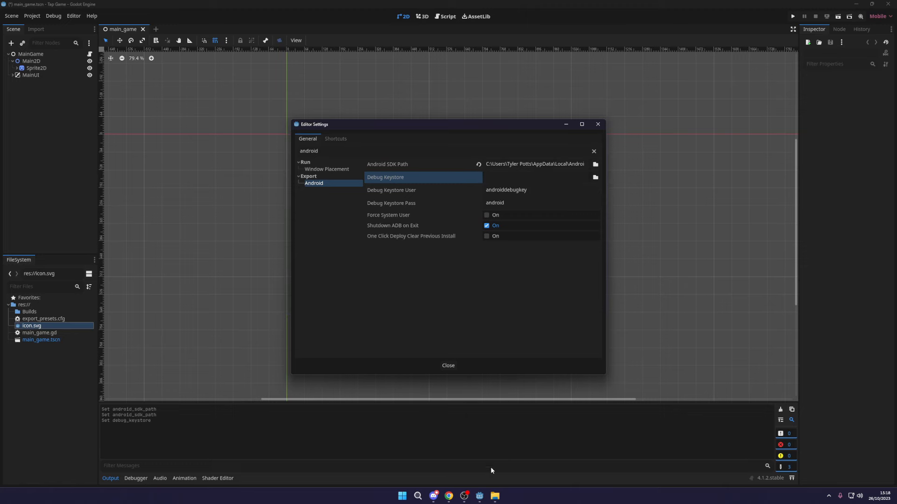
# Step: Switch to the Godot Android export documentation in Chrome and copy the keytool command from the "Create a debug.keystore" section
pyautogui.click(448, 496)
pyautogui.click(47, 5)
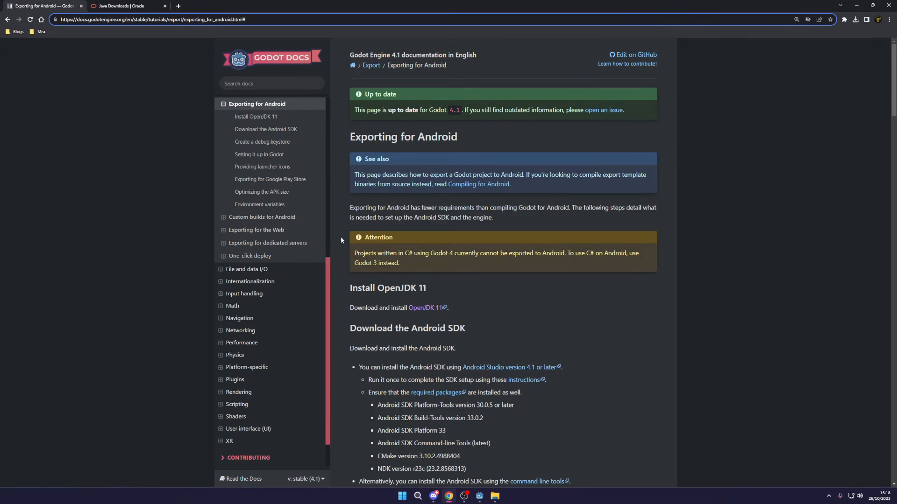
pyautogui.scroll(4, 320, 214)
pyautogui.click(95, 10)
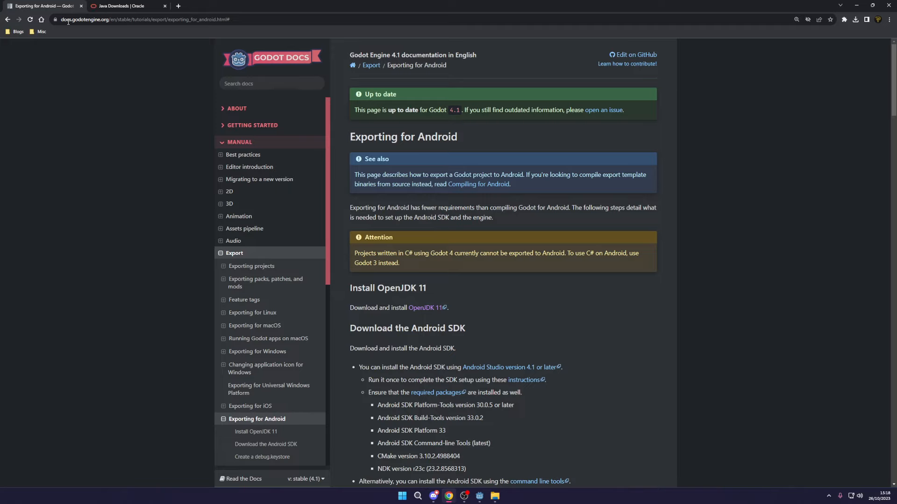
pyautogui.scroll(-10, 516, 217)
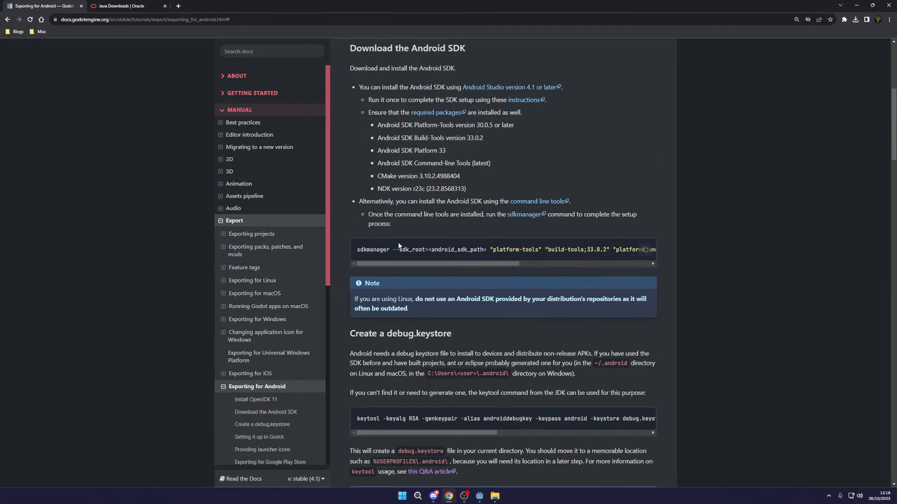
pyautogui.moveTo(357, 208); pyautogui.dragTo(281, 220)
pyautogui.moveTo(356, 209); pyautogui.dragTo(633, 209)
pyautogui.click(644, 209)
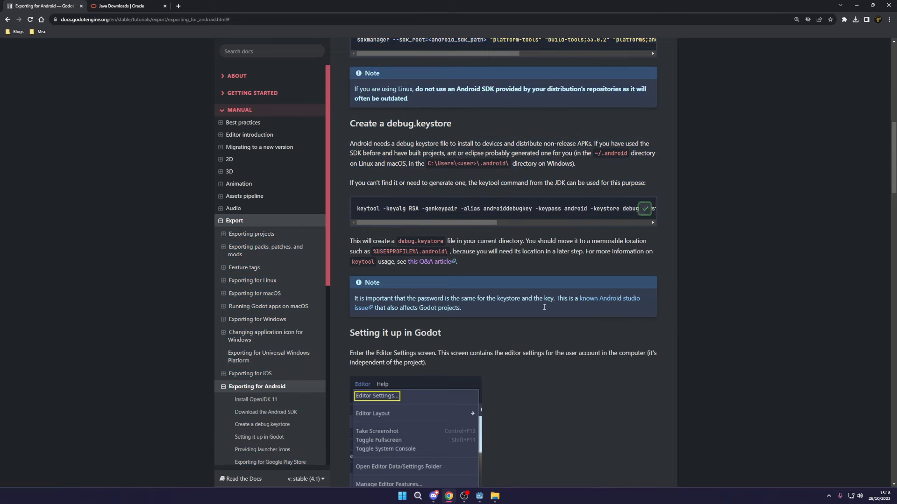
# Step: Open Command Prompt as administrator
pyautogui.click(417, 496)
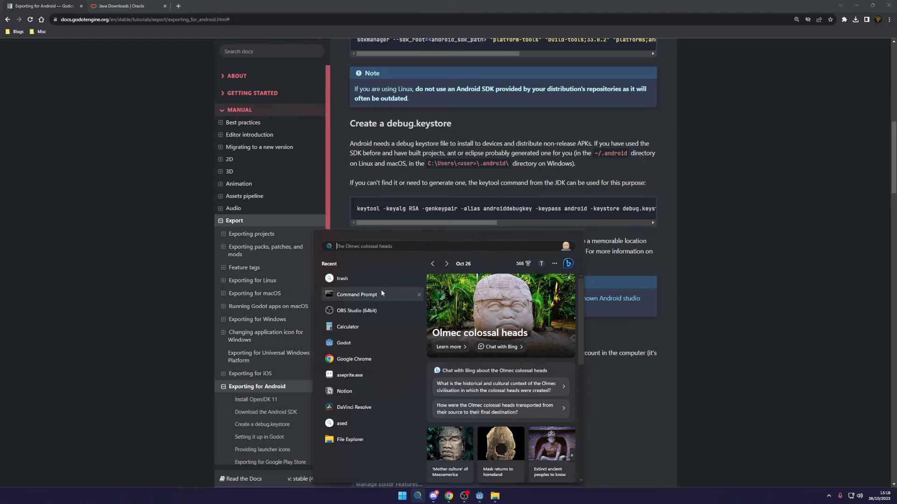
pyautogui.click(375, 293)
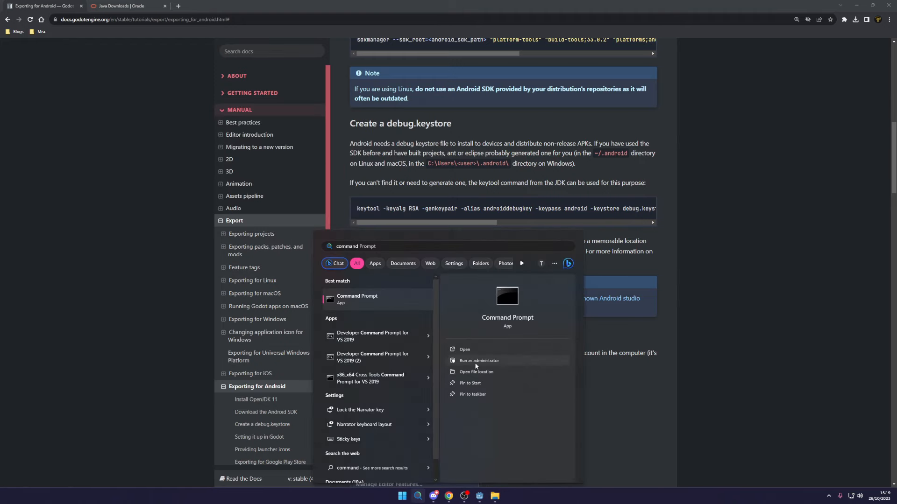
pyautogui.click(475, 363)
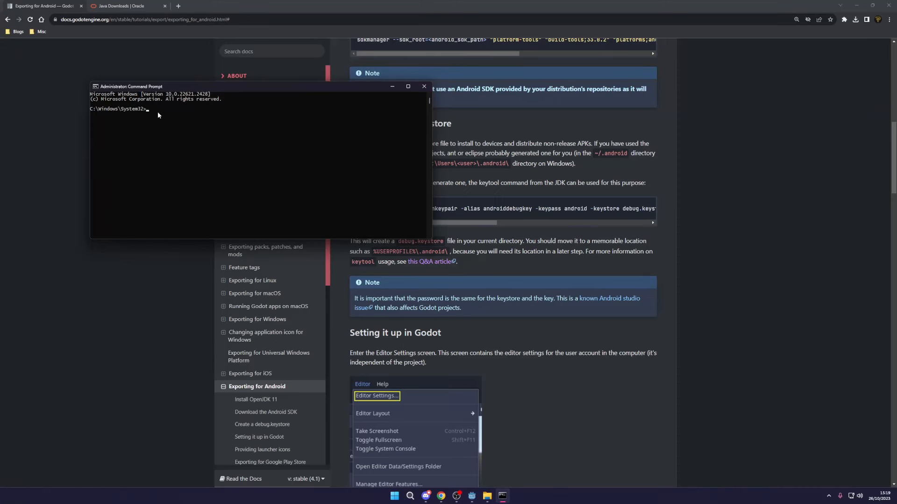
pyautogui.click(158, 112)
pyautogui.moveTo(140, 88); pyautogui.dragTo(149, 96)
pyautogui.click(182, 137)
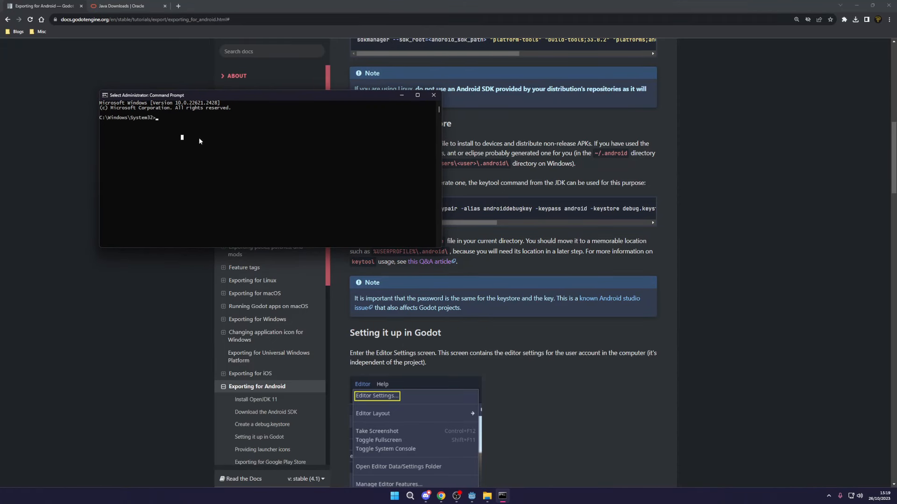
# Step: Switch to File Explorer and browse to the Java folder in C:\Program Files
pyautogui.click(487, 496)
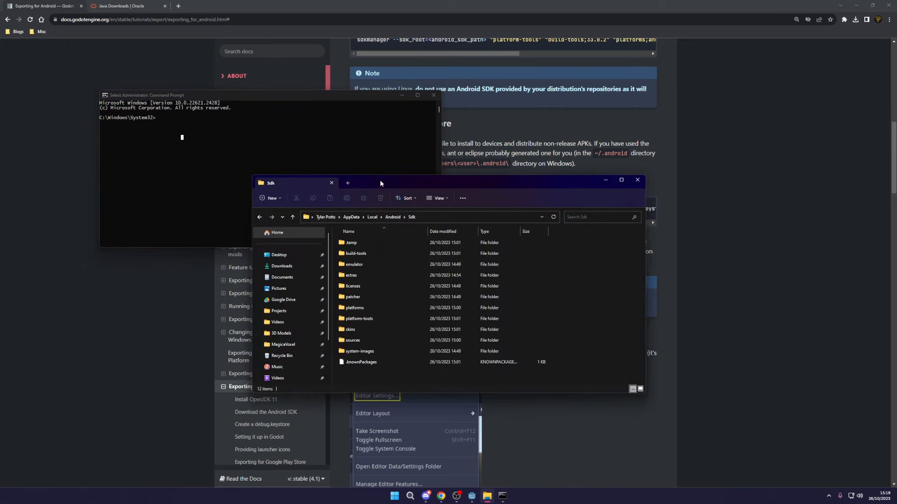
pyautogui.moveTo(379, 181); pyautogui.dragTo(353, 116)
pyautogui.scroll(-3, 279, 251)
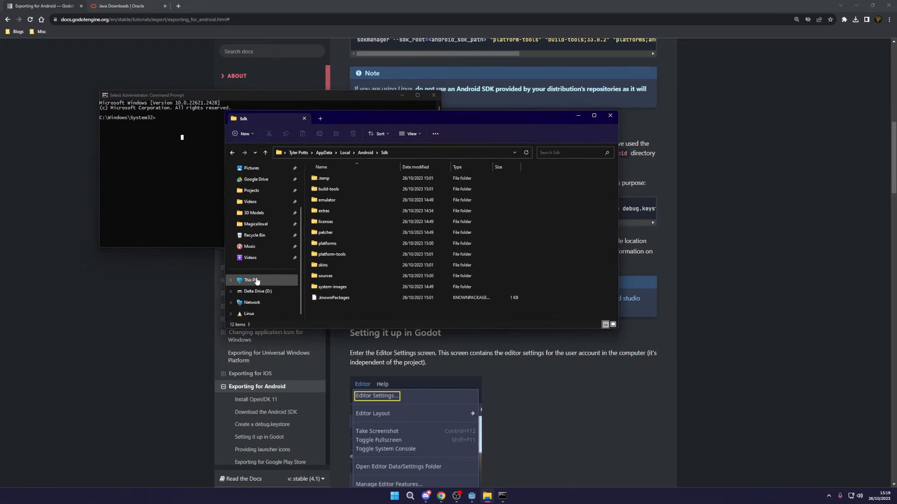
pyautogui.click(256, 280)
pyautogui.doubleClick(341, 177)
pyautogui.click(332, 255)
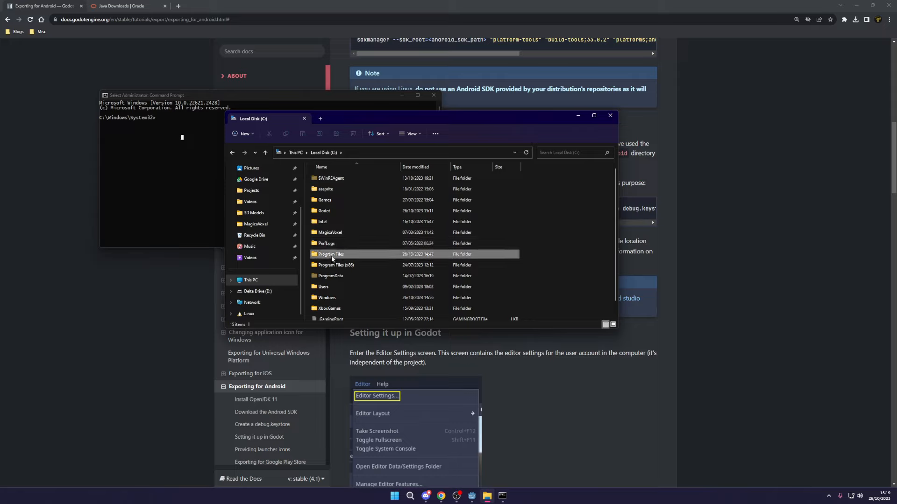
pyautogui.doubleClick(351, 252)
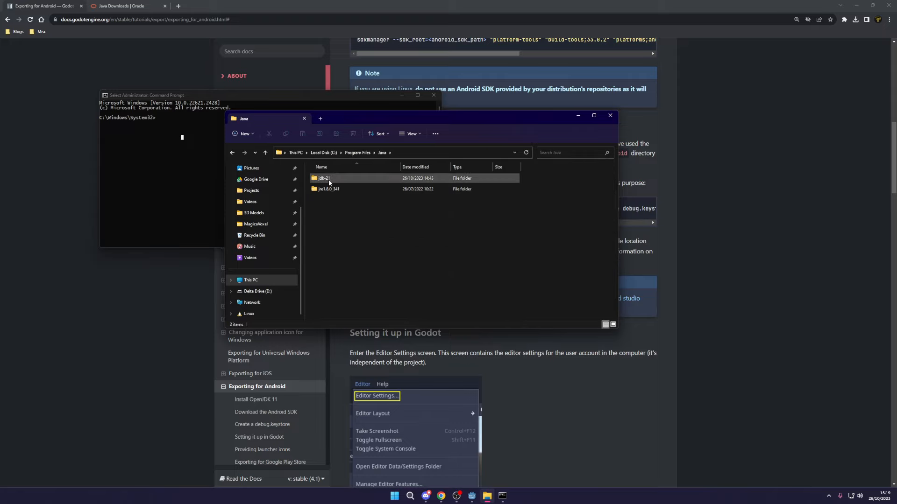
# Step: Open the bin folder inside jdk-21 and copy its full path
pyautogui.click(330, 179)
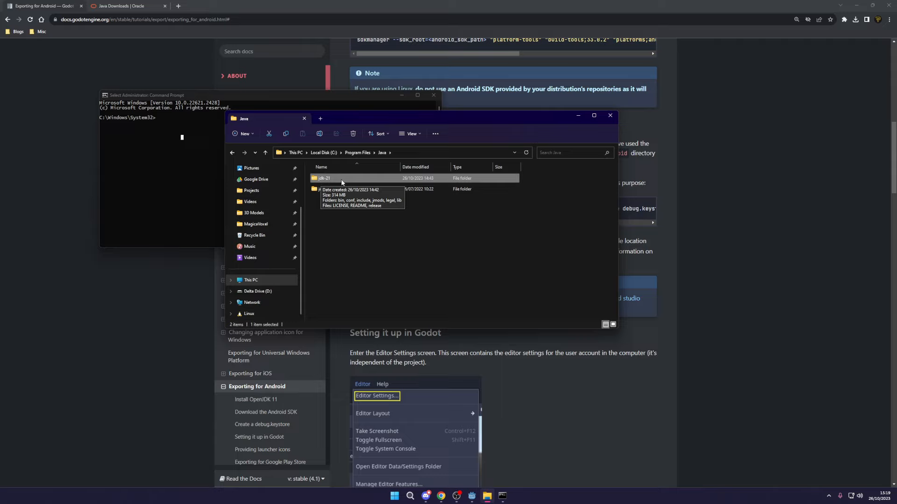
pyautogui.click(340, 201)
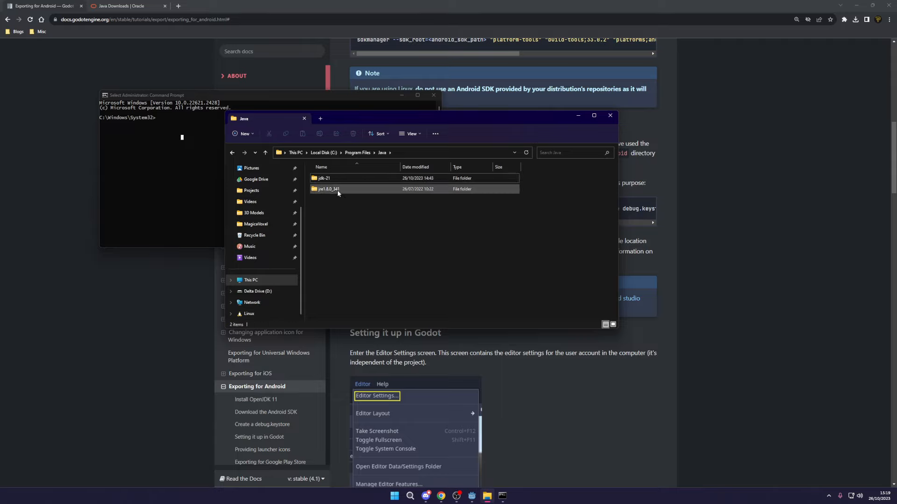
pyautogui.click(327, 178)
pyautogui.doubleClick(333, 178)
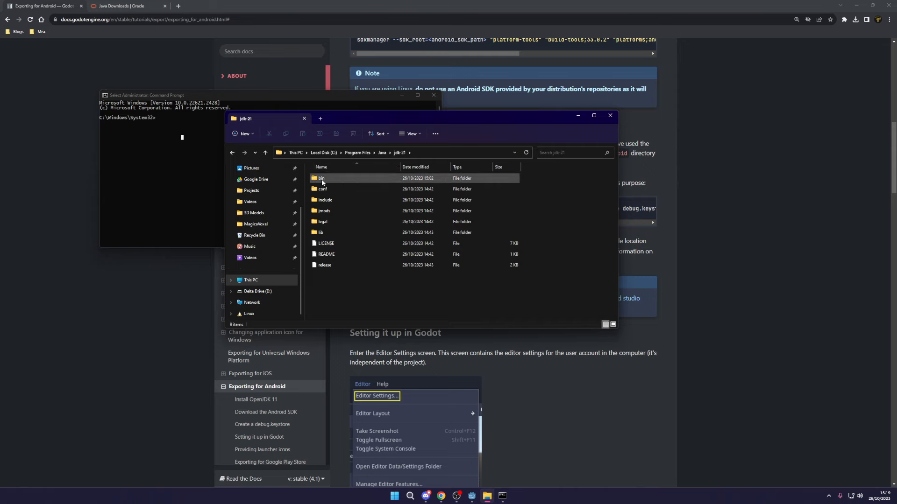
pyautogui.doubleClick(336, 179)
pyautogui.click(409, 153)
pyautogui.hotkey('ctrl', 'c')
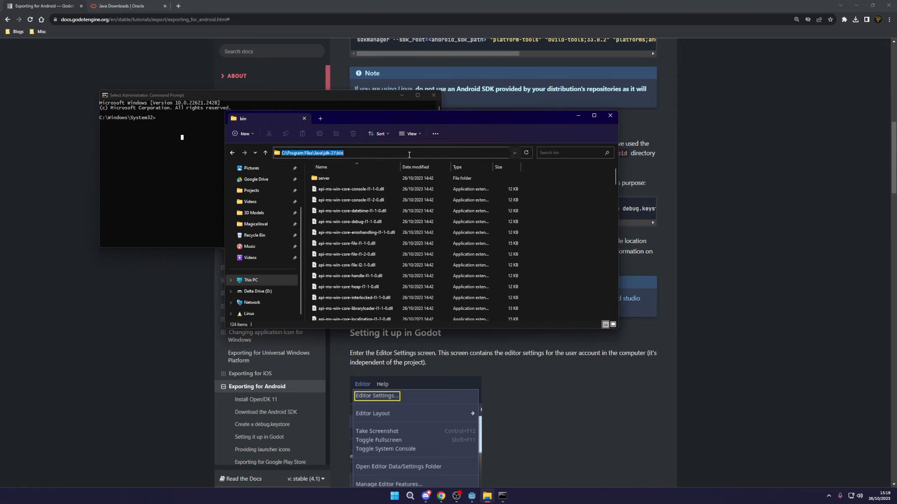
# Step: Switch to Command Prompt and change the directory to C:\Program Files\Java\jdk-21\bin
pyautogui.click(217, 164)
pyautogui.write('cd')
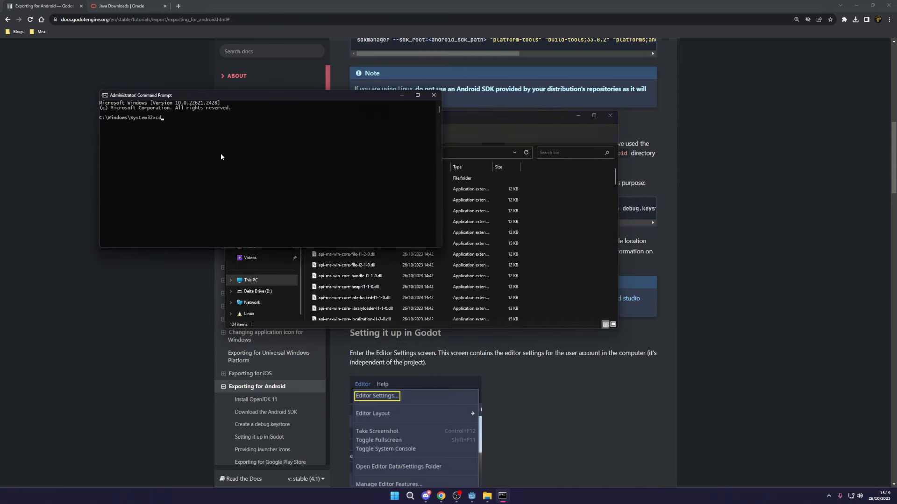
pyautogui.hotkey('ctrl', 'v')
pyautogui.press('Return')
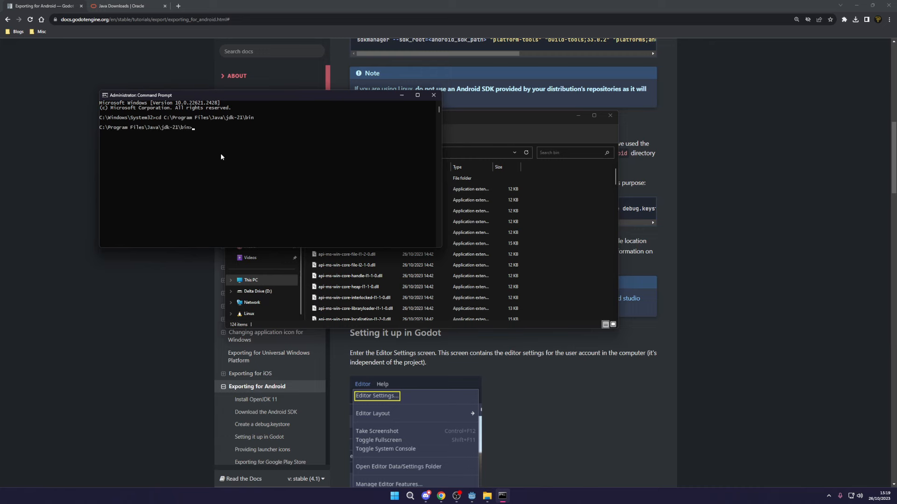
# Step: Copy the keytool command from the documentation in Chrome again and run it, including its key and keystore passwords, in Command Prompt
pyautogui.click(574, 385)
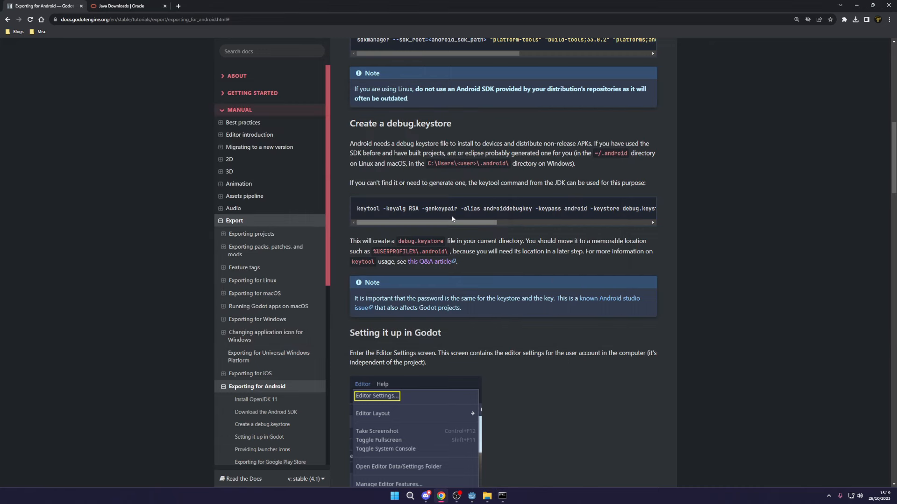
pyautogui.click(644, 208)
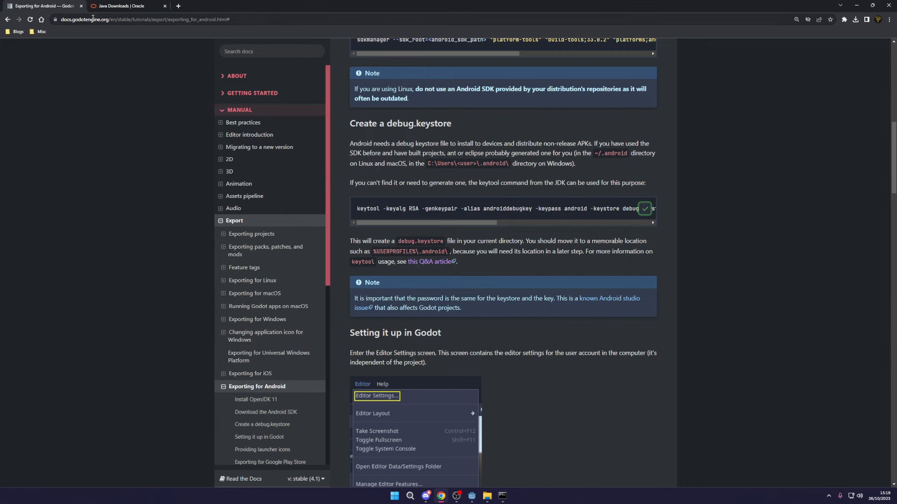
pyautogui.click(645, 209)
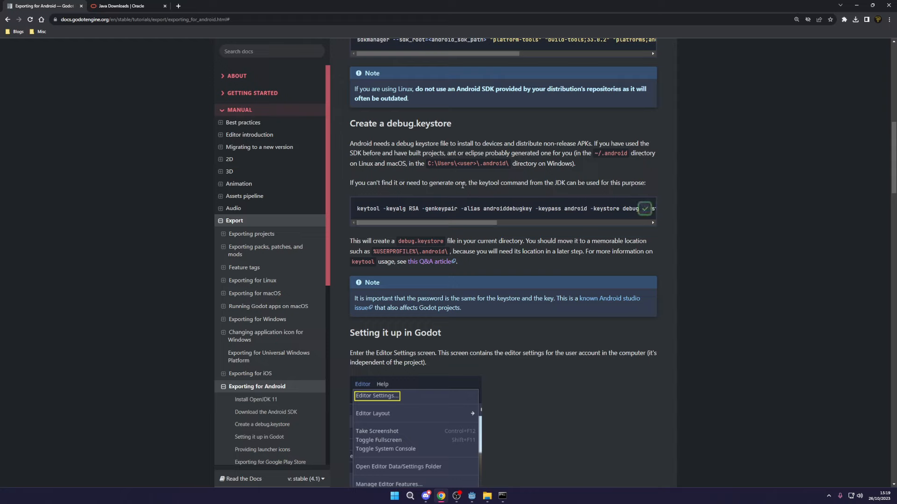
pyautogui.click(502, 496)
pyautogui.hotkey('ctrl', 'v')
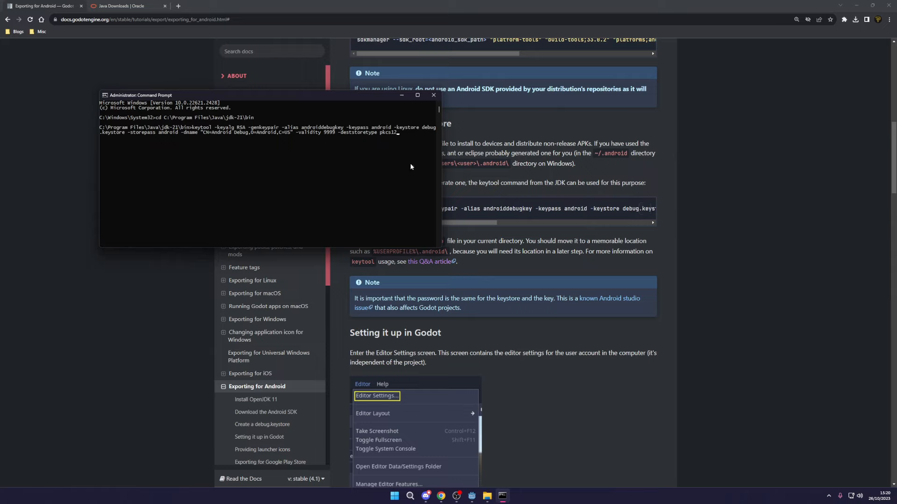
pyautogui.press('Return')
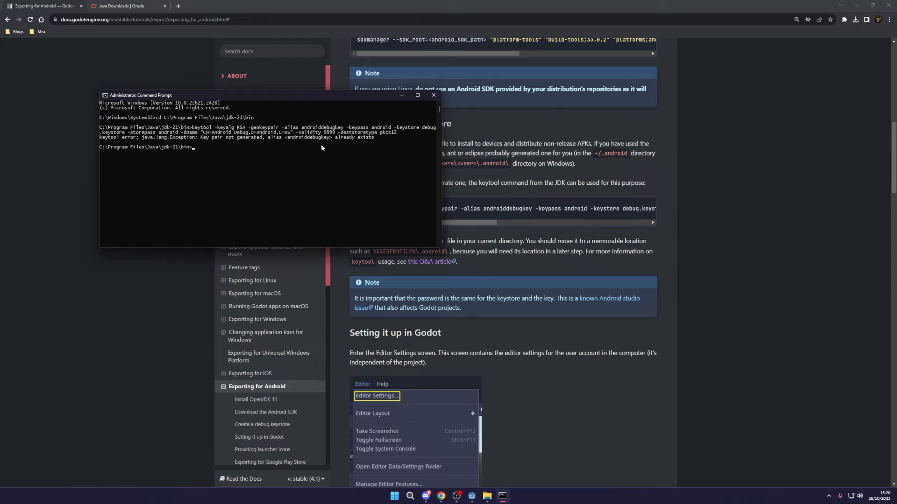
pyautogui.moveTo(336, 137); pyautogui.dragTo(375, 137)
pyautogui.moveTo(376, 138); pyautogui.dragTo(349, 137)
pyautogui.click(373, 138)
# Step: Return to File Explorer and copy the path of the jdk-21\bin folder again
pyautogui.click(472, 496)
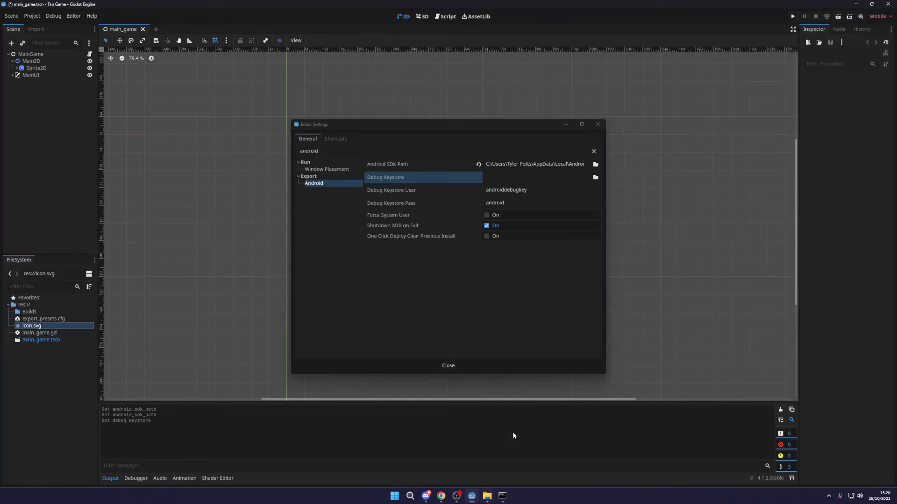
pyautogui.click(487, 496)
pyautogui.click(438, 152)
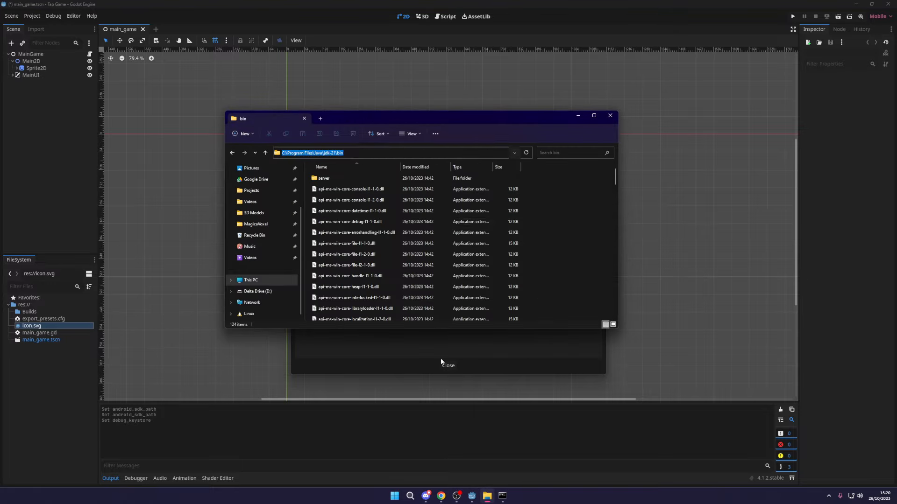
# Step: Reopen Godot's Editor Settings and browse for the Debug Keystore file on the C: drive
pyautogui.click(478, 368)
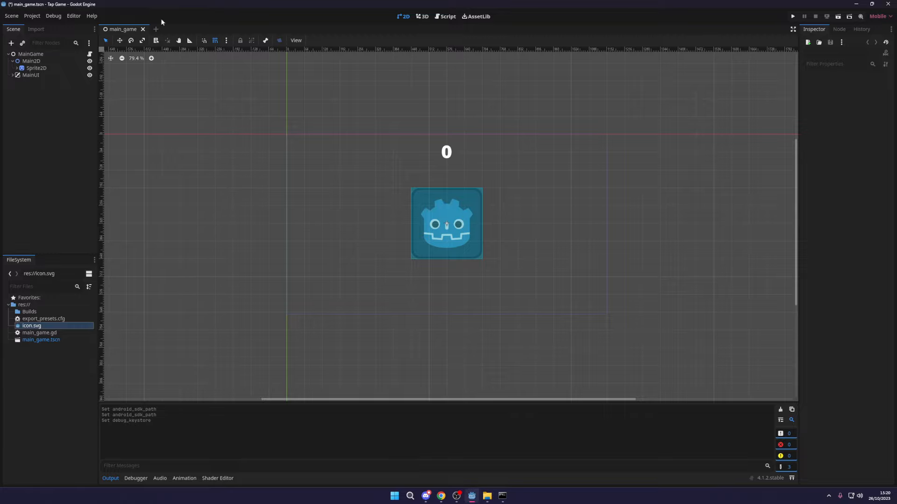
pyautogui.click(77, 17)
pyautogui.click(88, 33)
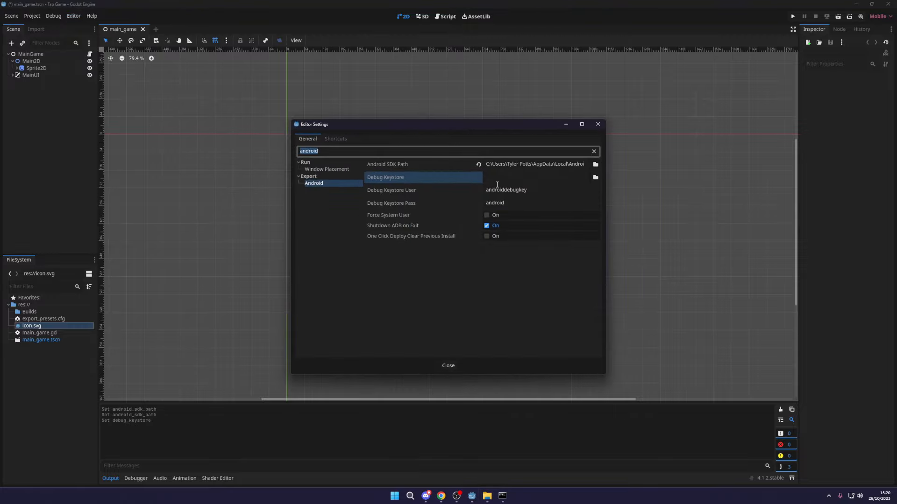
pyautogui.click(595, 178)
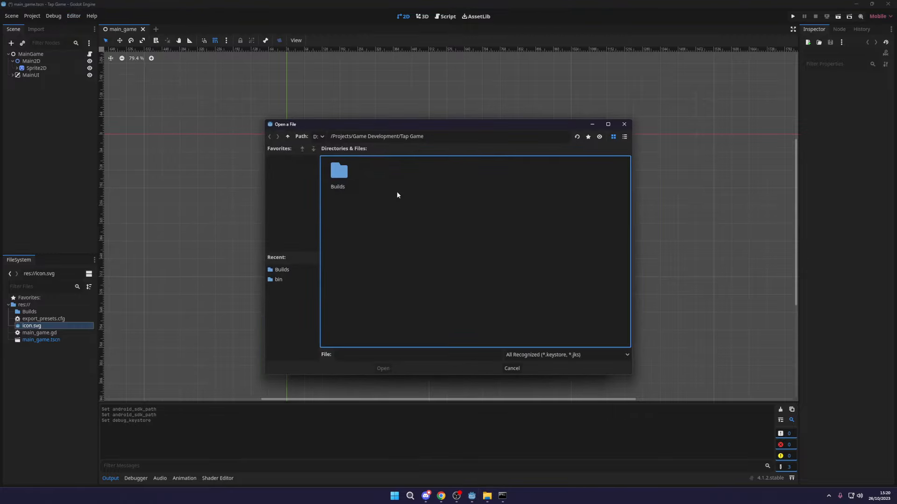
pyautogui.click(318, 135)
pyautogui.click(322, 148)
# Step: Go to the copied /Program Files/Java/jdk-21/bin path and choose debug.keystore as the Debug Keystore
pyautogui.click(418, 136)
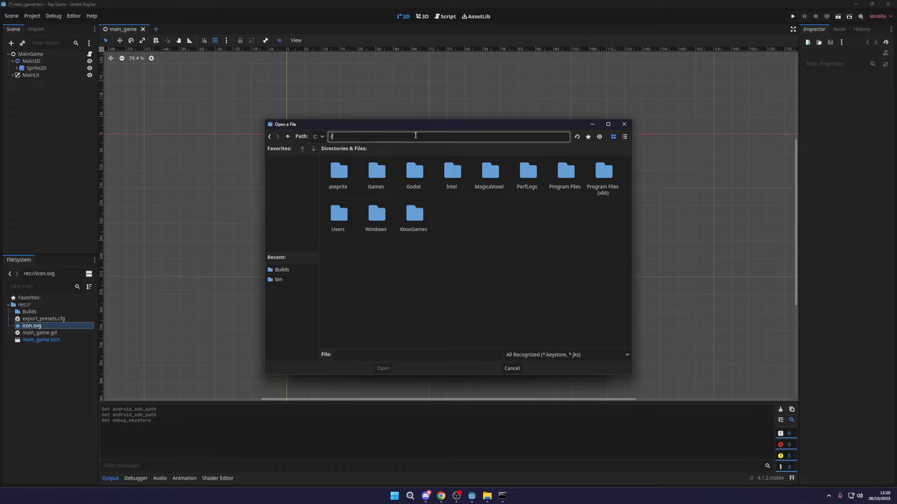
pyautogui.hotkey('ctrl', 'v')
pyautogui.press('Return')
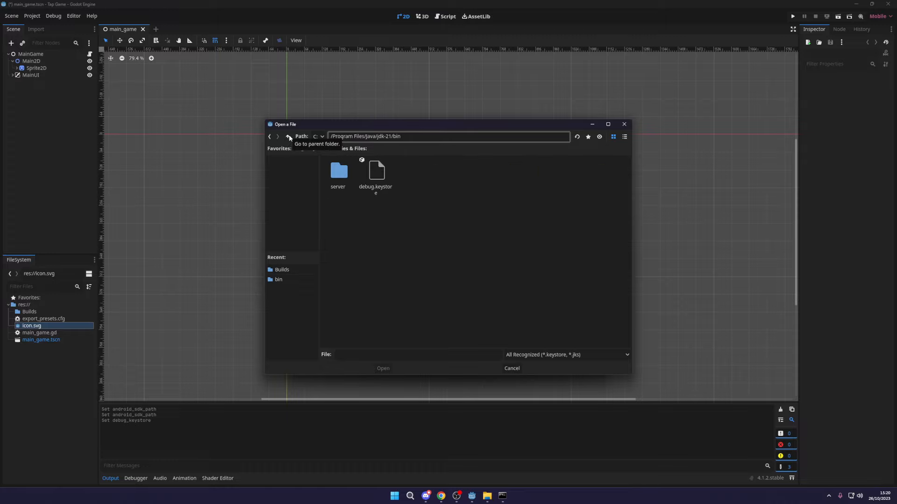
pyautogui.click(386, 187)
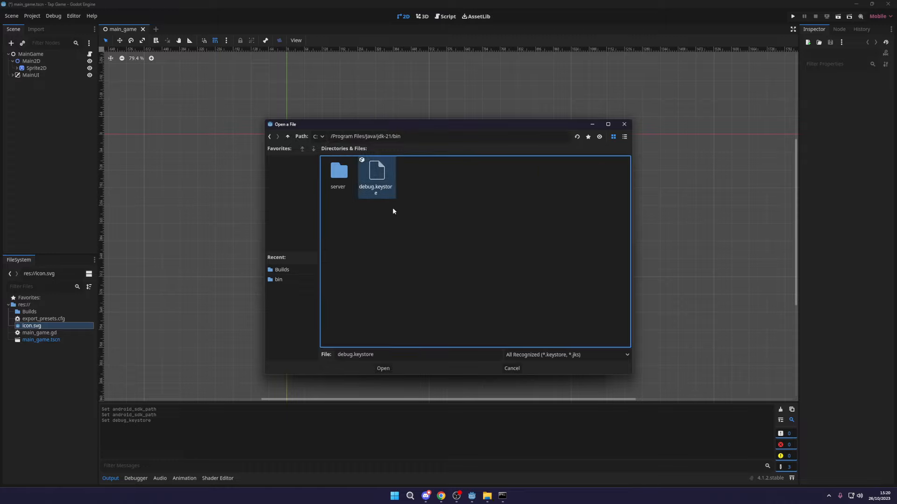
pyautogui.click(383, 369)
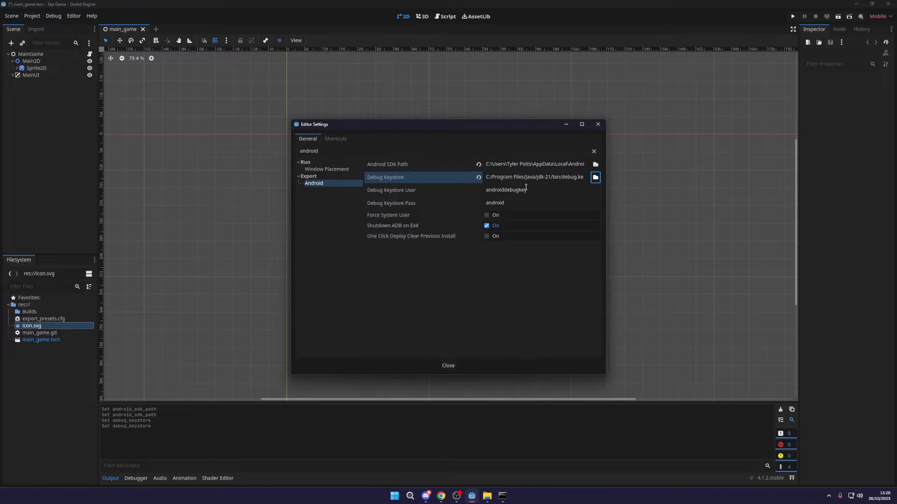
# Step: Review the Debug Keystore User and Debug Keystore Pass fields in the Android export settings
pyautogui.doubleClick(523, 189)
pyautogui.doubleClick(499, 200)
pyautogui.doubleClick(496, 191)
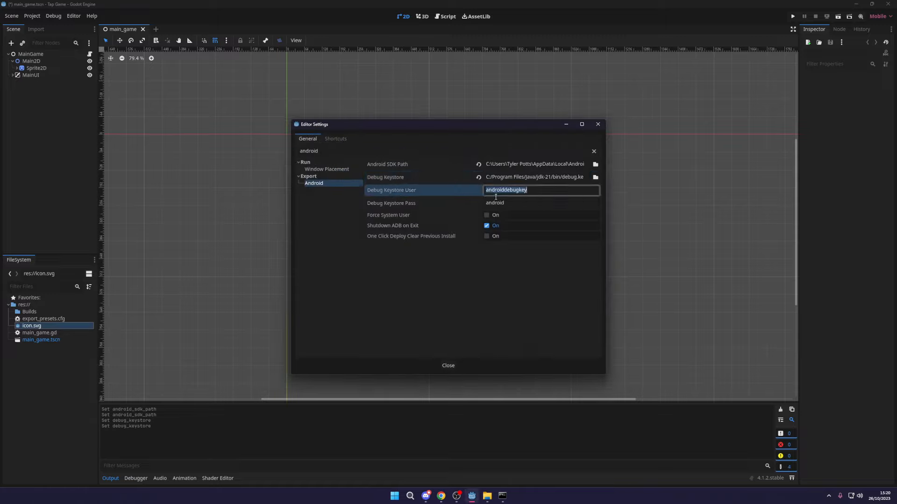
pyautogui.doubleClick(497, 200)
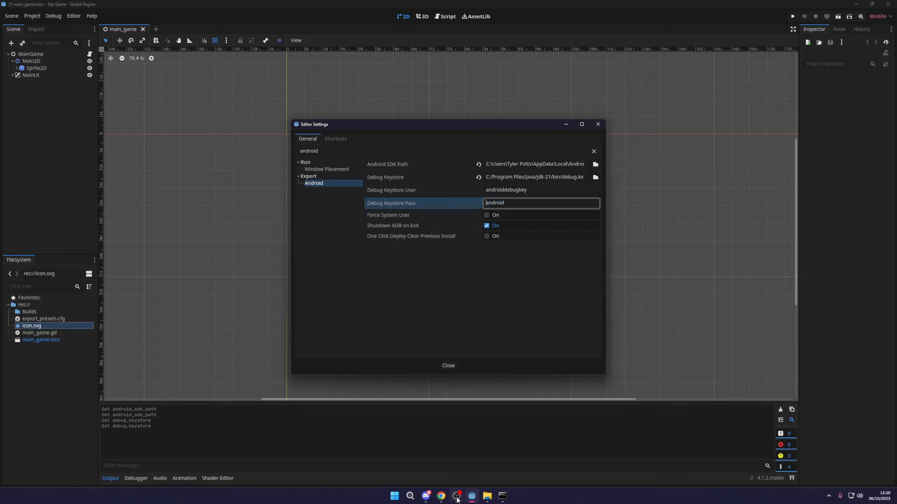
# Step: Examine the alias and password arguments of the keytool command in the Chrome documentation, and return to Godot's Editor Settings
pyautogui.click(441, 496)
pyautogui.moveTo(455, 223); pyautogui.dragTo(495, 224)
pyautogui.doubleClick(470, 210)
pyautogui.doubleClick(492, 209)
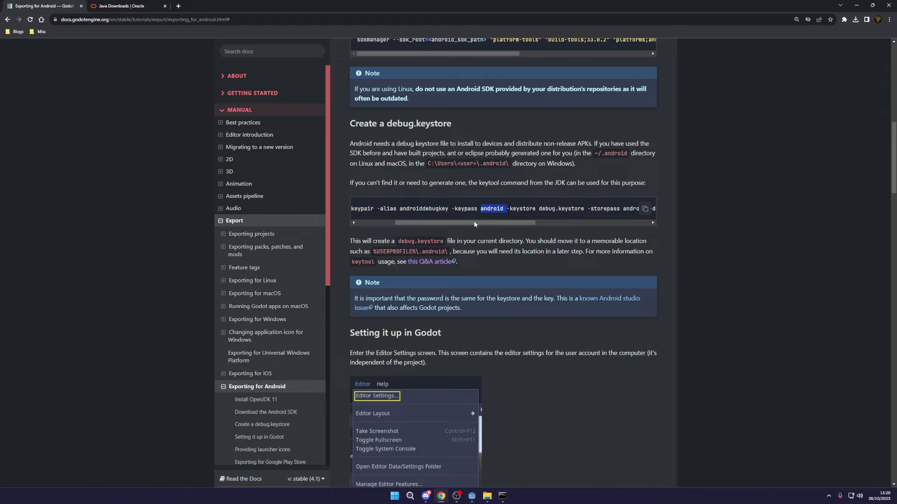
pyautogui.doubleClick(438, 208)
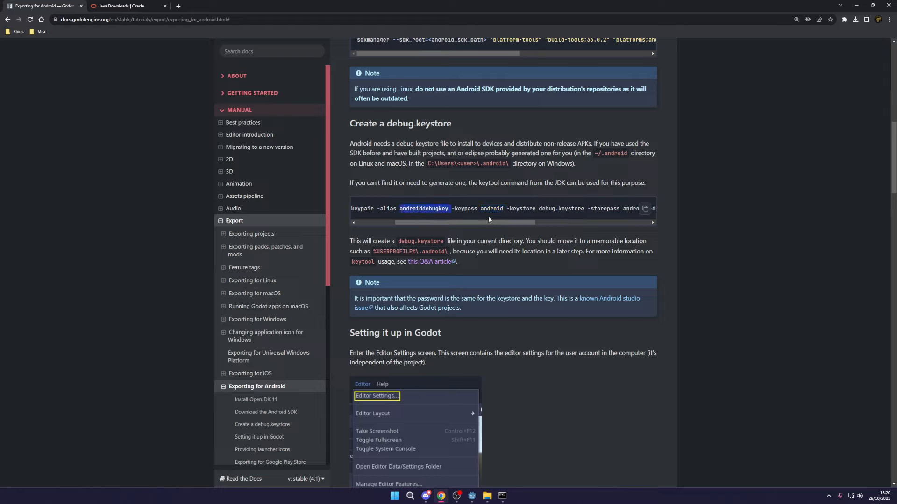
pyautogui.moveTo(511, 209); pyautogui.dragTo(359, 210)
pyautogui.doubleClick(530, 209)
pyautogui.click(562, 209)
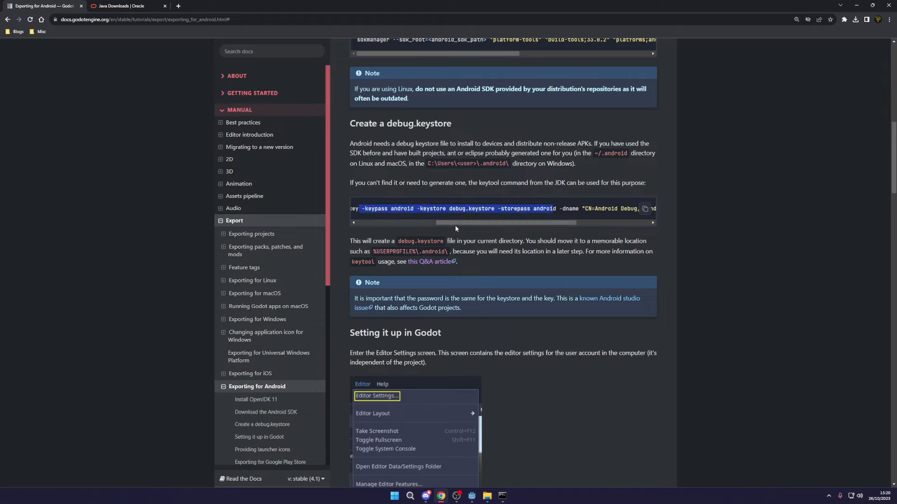
pyautogui.moveTo(456, 225); pyautogui.dragTo(422, 224)
pyautogui.click(412, 208)
pyautogui.doubleClick(412, 208)
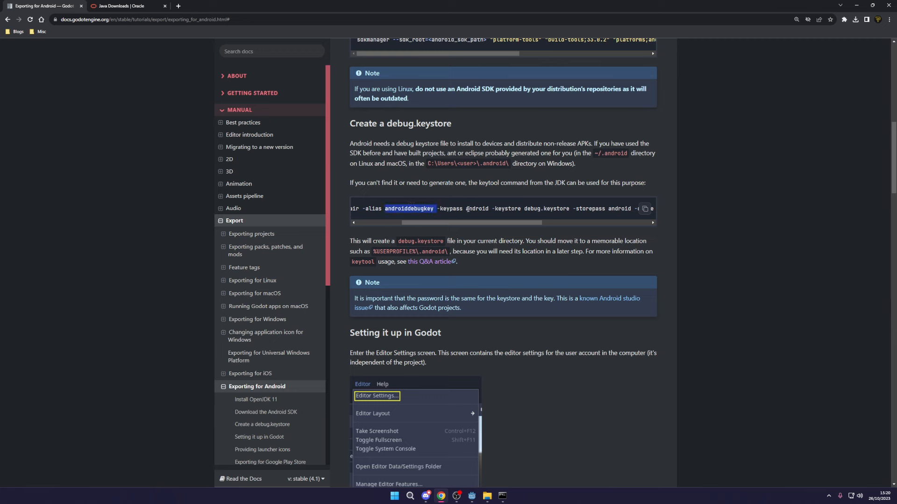
pyautogui.doubleClick(469, 209)
pyautogui.doubleClick(424, 209)
pyautogui.click(472, 214)
pyautogui.click(471, 496)
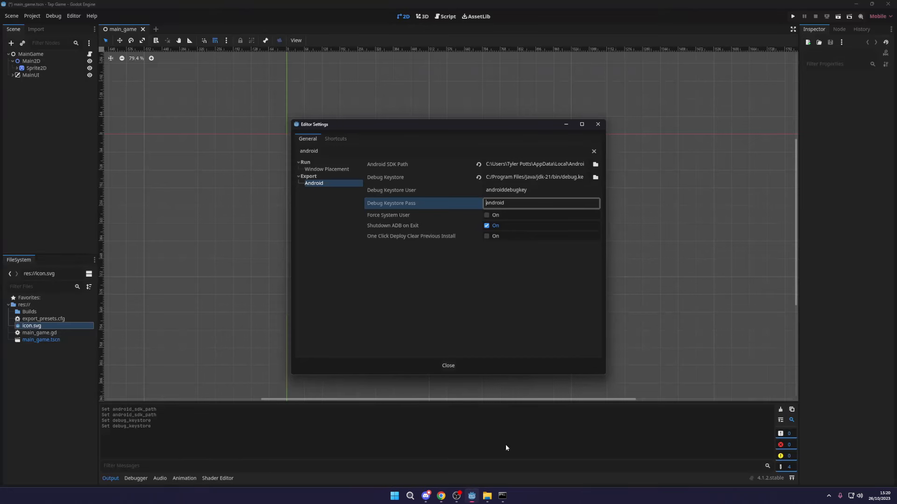
# Step: Check the Debug Keystore User and Debug Keystore Pass entries, and close the Editor Settings
pyautogui.doubleClick(496, 204)
pyautogui.doubleClick(509, 191)
pyautogui.doubleClick(499, 202)
pyautogui.doubleClick(508, 188)
pyautogui.doubleClick(497, 203)
pyautogui.doubleClick(498, 189)
pyautogui.doubleClick(499, 202)
pyautogui.click(448, 366)
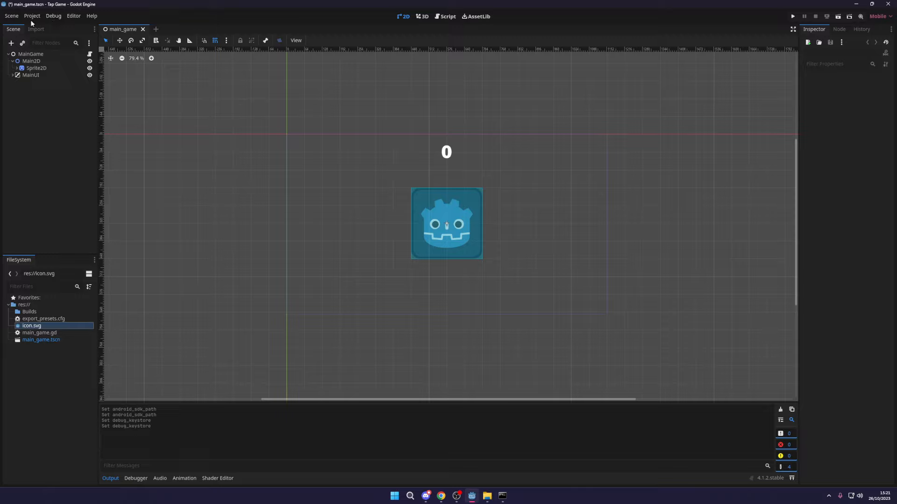
# Step: Save the scene and add an Android preset to the project's export presets, going to its Package options
pyautogui.hotkey('ctrl', 's')
pyautogui.click(32, 17)
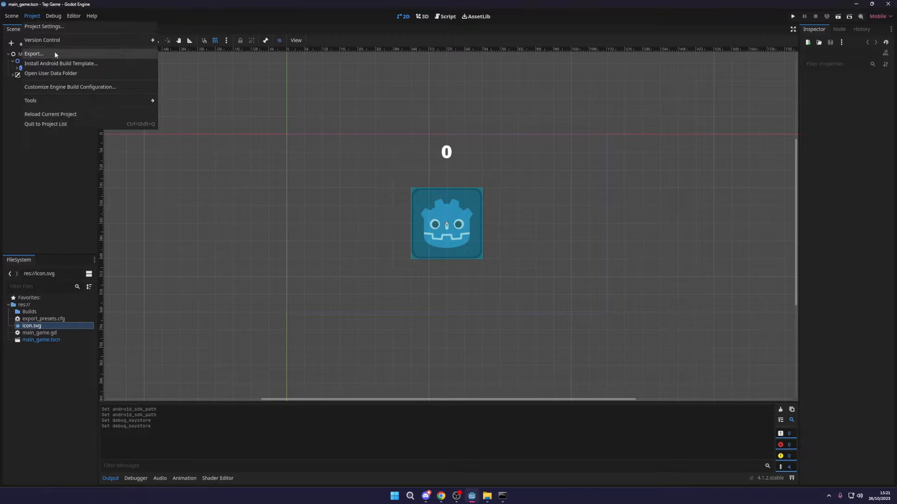
pyautogui.click(46, 54)
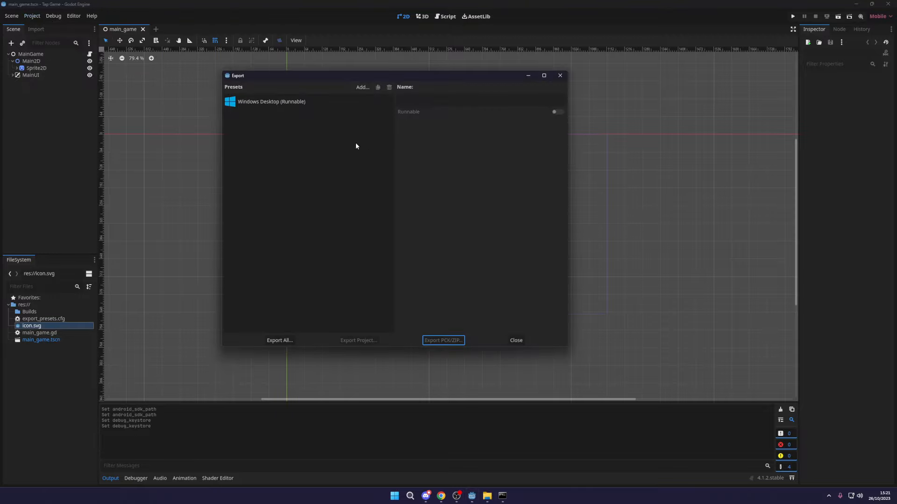
pyautogui.click(362, 87)
pyautogui.click(372, 102)
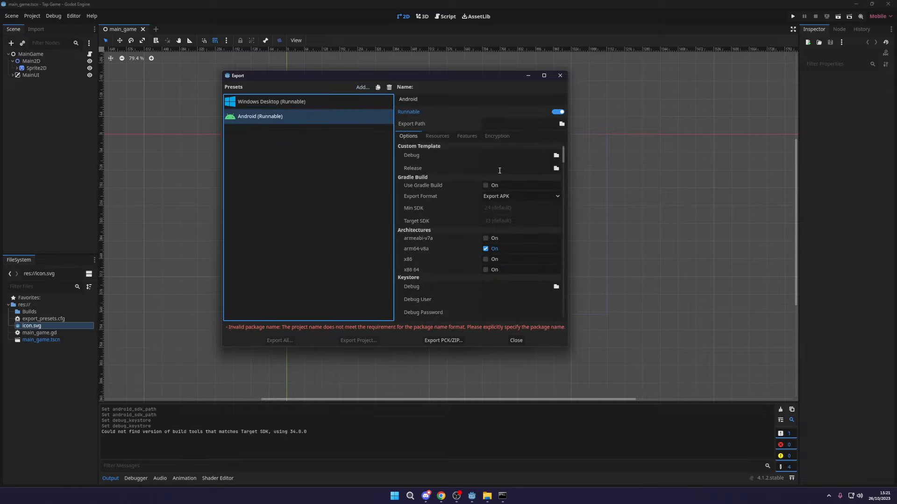
pyautogui.scroll(-8, 458, 263)
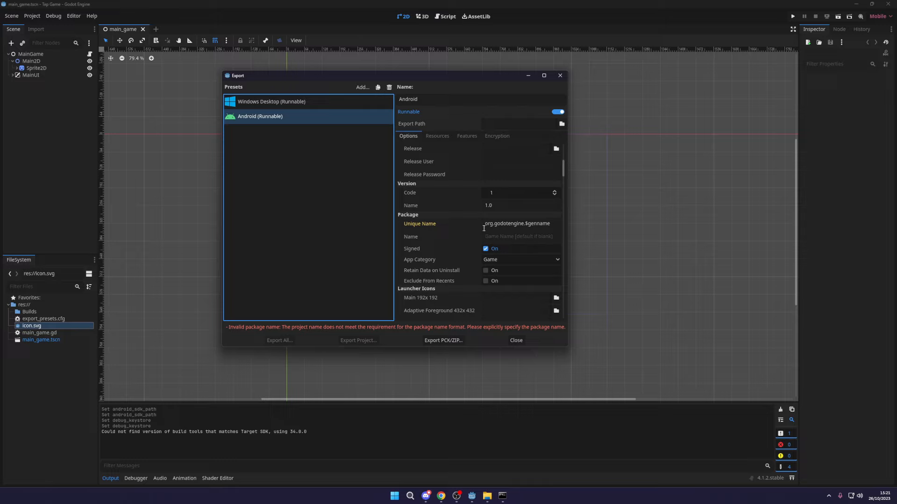
pyautogui.click(552, 226)
pyautogui.click(521, 237)
pyautogui.write('eqweqw')
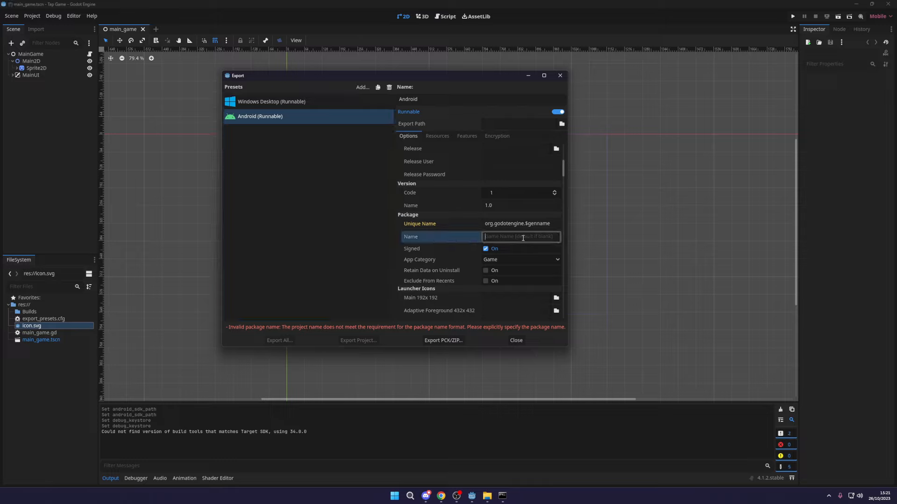
pyautogui.hotkey('ctrl', 'a')
pyautogui.press('BackSpace')
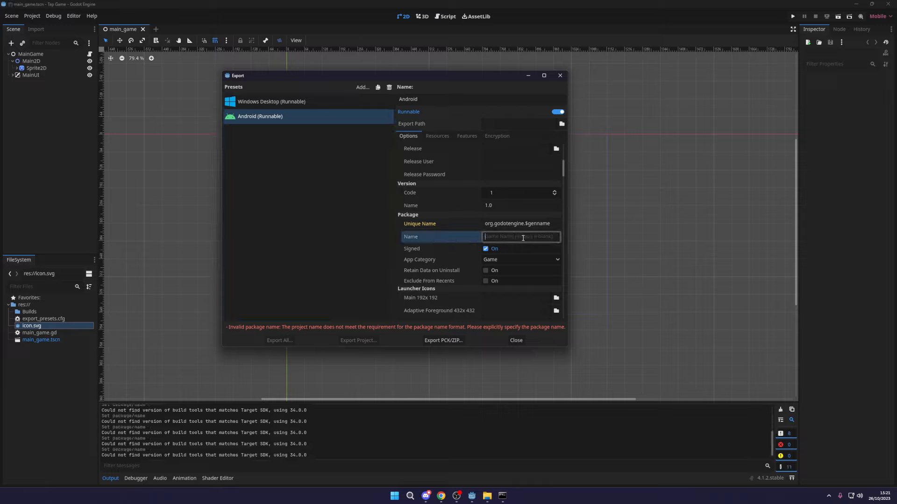
# Step: Set the Android preset's package Unique Name to com.muddywolfstudios.tapgame
pyautogui.doubleClick(537, 223)
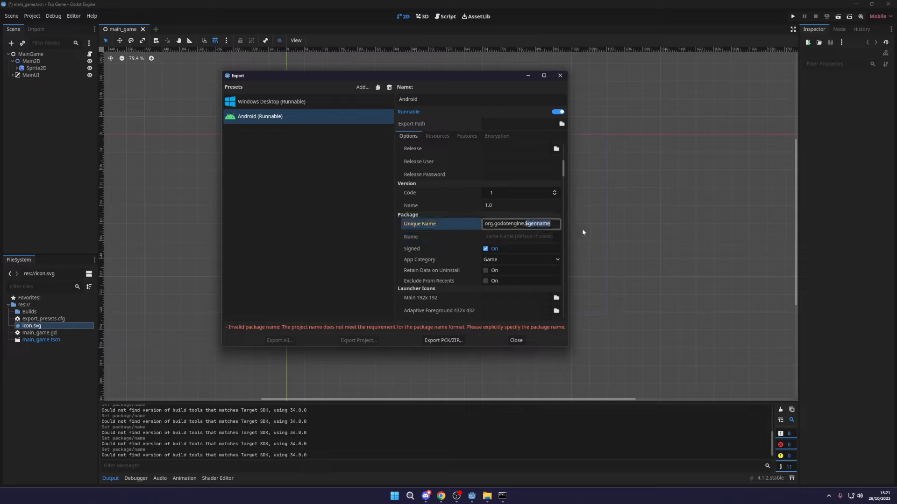
pyautogui.hotkey('ctrl', 'a')
pyautogui.write('c')
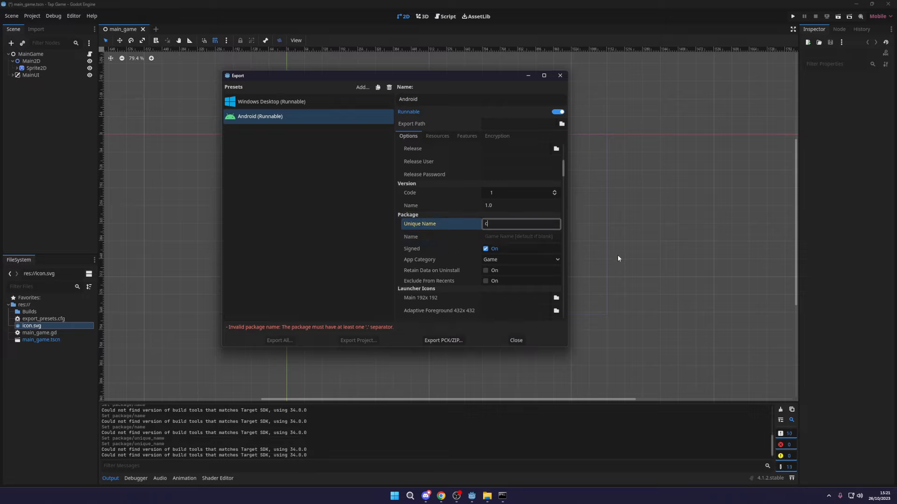
pyautogui.write('om.muddywolfstu')
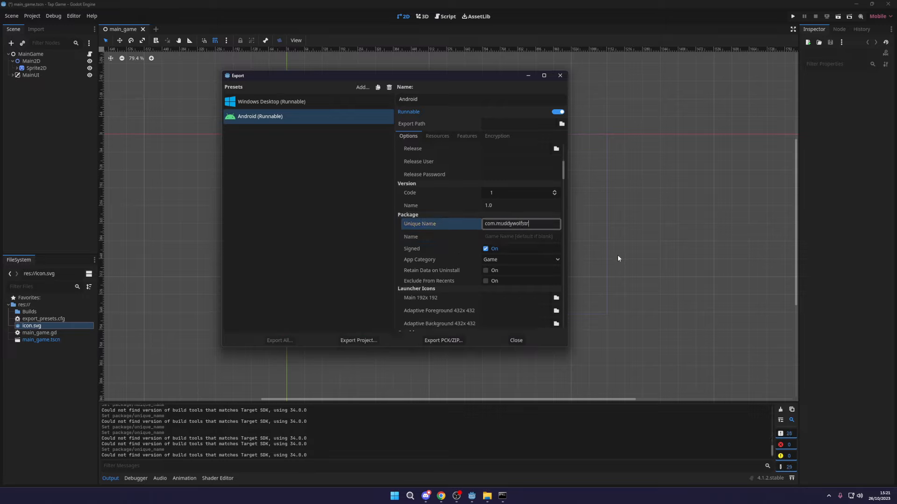
pyautogui.write('dios.tapgame')
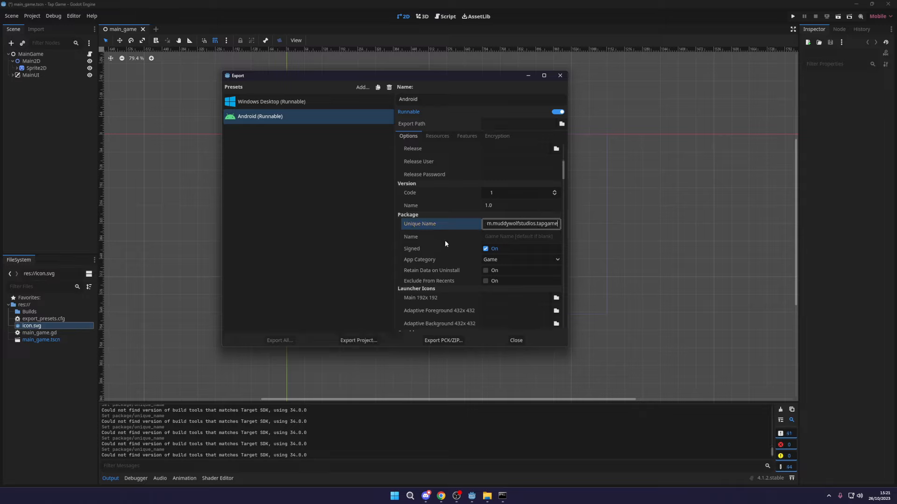
# Step: Look through the Android preset's general options and its resources, features and encryption settings
pyautogui.scroll(5, 444, 237)
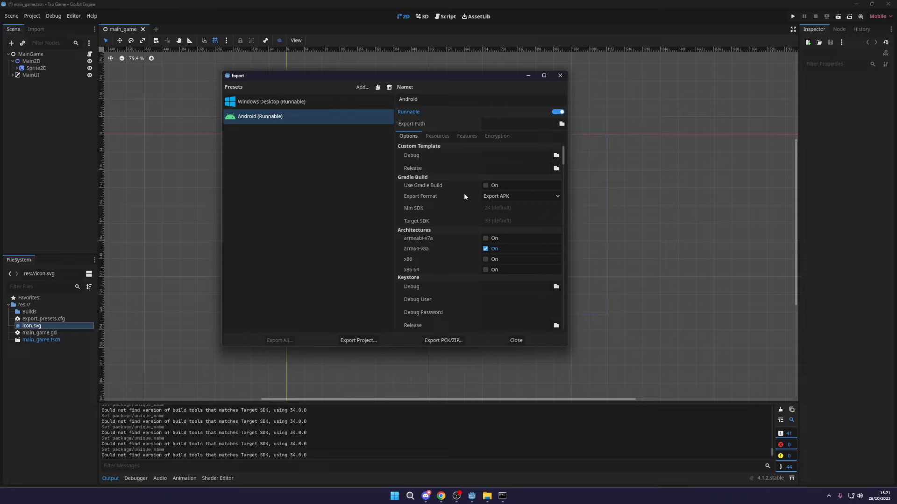
pyautogui.scroll(-3, 441, 164)
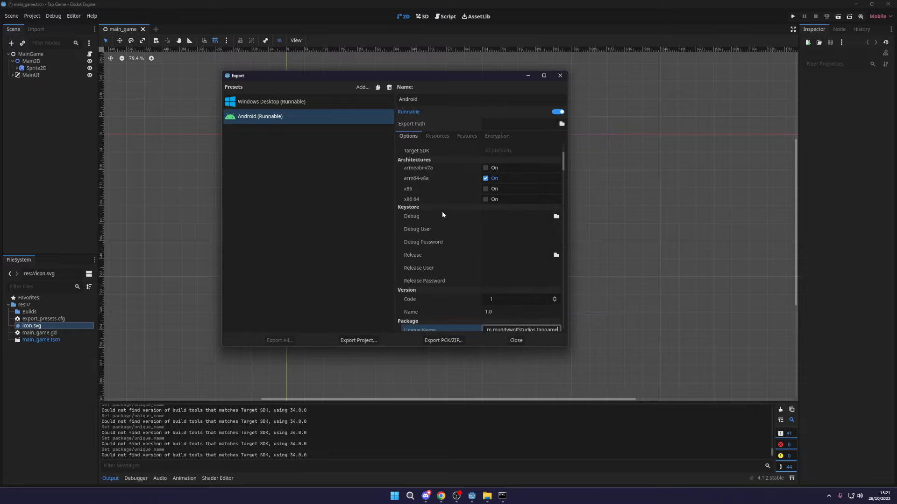
pyautogui.scroll(-3, 448, 229)
pyautogui.scroll(1, 439, 240)
pyautogui.scroll(5, 436, 241)
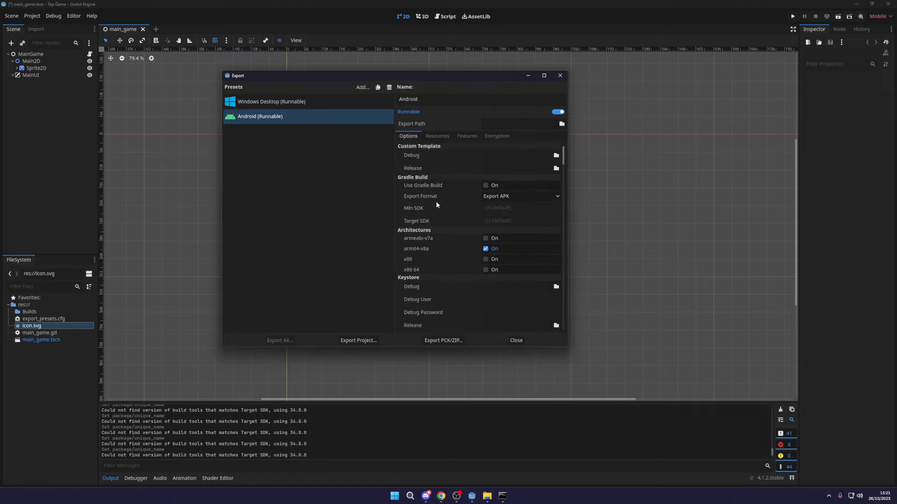
pyautogui.click(442, 135)
pyautogui.click(468, 136)
pyautogui.click(495, 136)
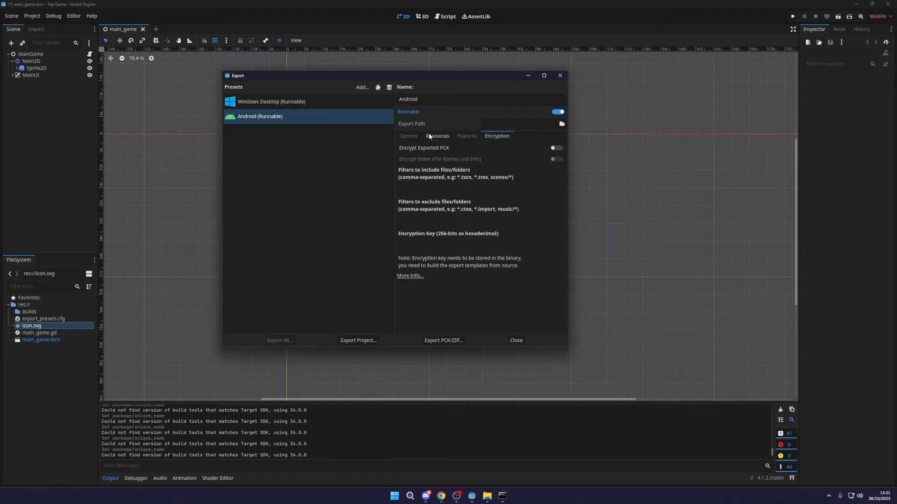
pyautogui.click(412, 135)
pyautogui.scroll(-1, 469, 208)
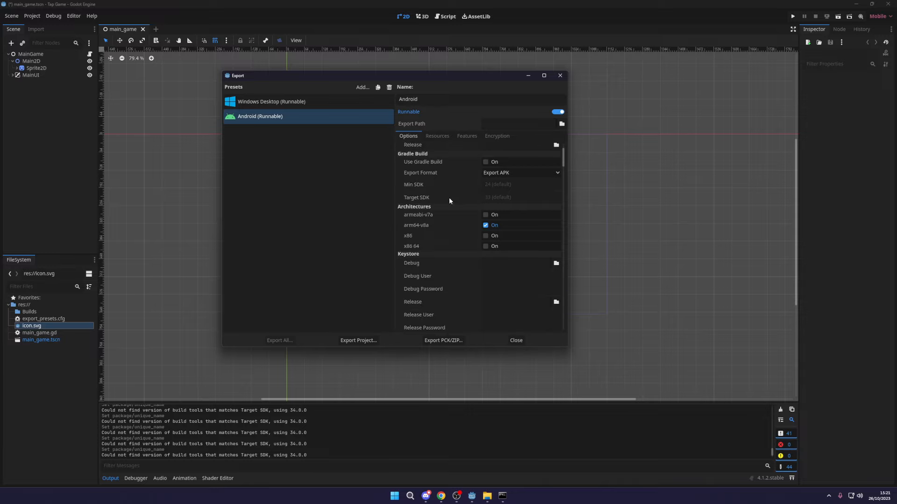
pyautogui.scroll(1, 450, 199)
# Step: Export the project with debug enabled as Tap Game.apk into the project's Builds folder
pyautogui.click(363, 340)
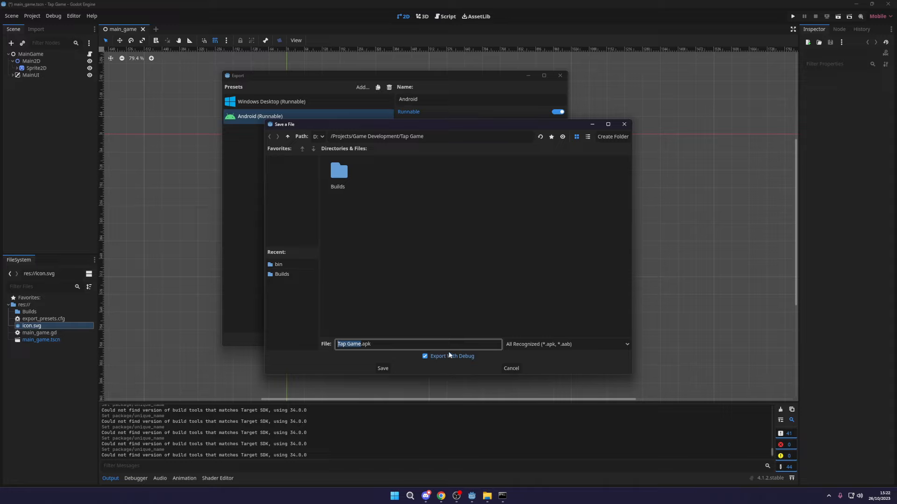
pyautogui.doubleClick(337, 176)
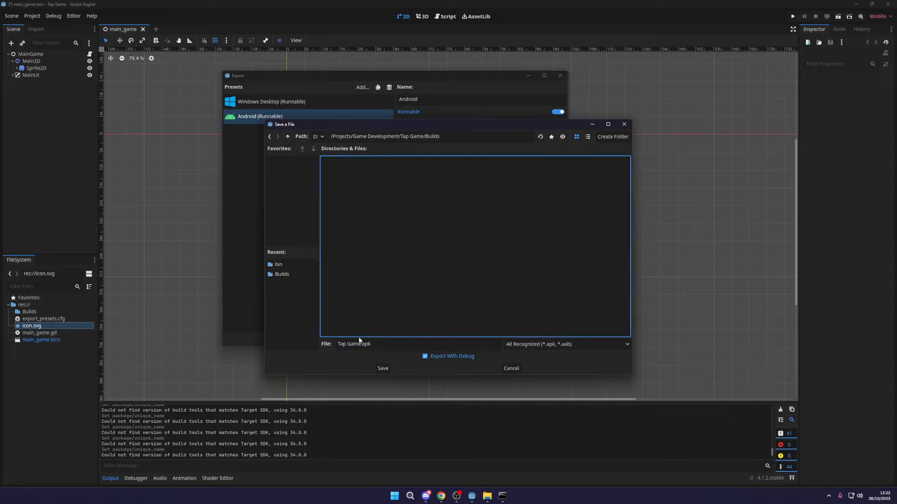
pyautogui.click(382, 368)
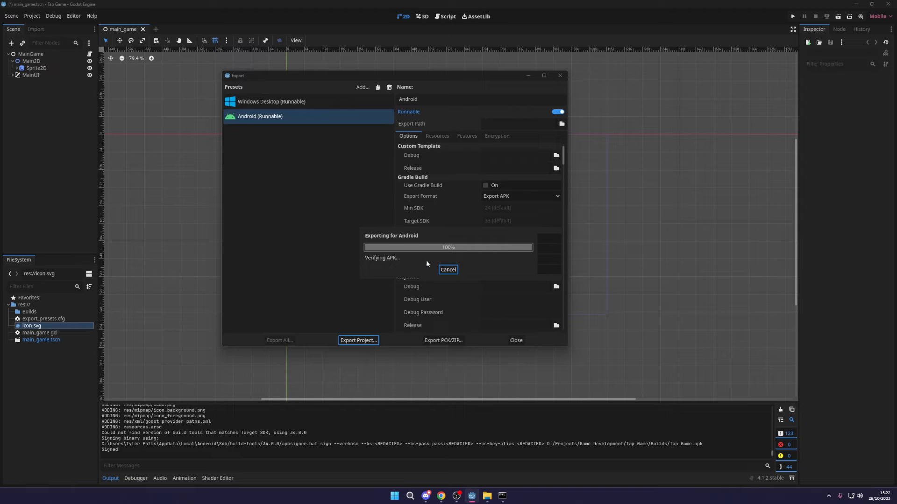
# Step: Switch to File Explorer and locate Tap Game.apk in Projects/Game Development/Tap Game/Builds
pyautogui.click(487, 496)
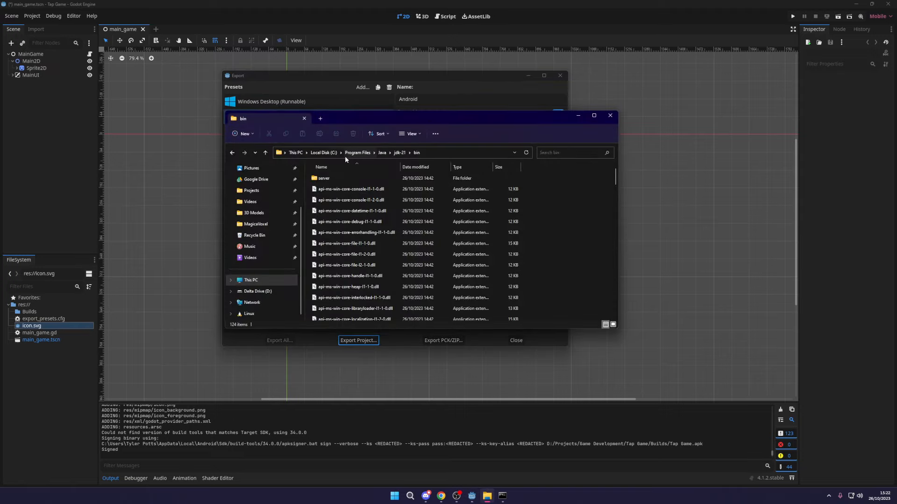
pyautogui.click(251, 190)
pyautogui.doubleClick(337, 200)
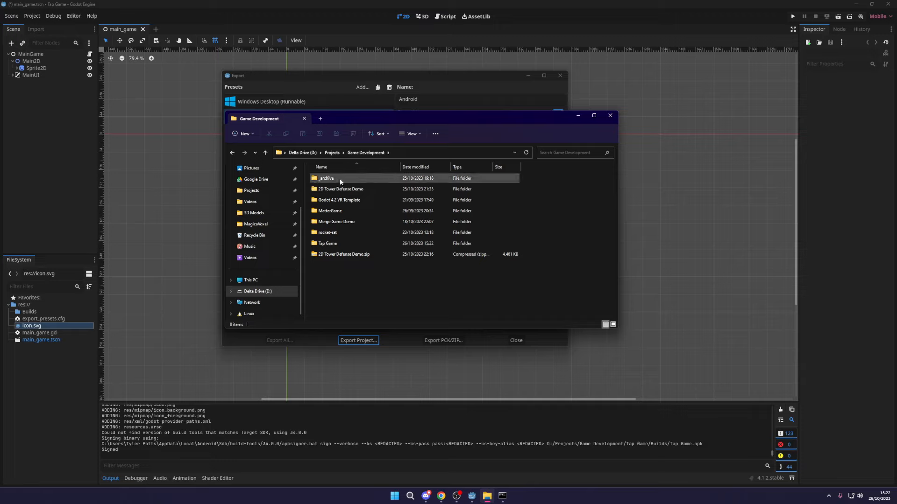
pyautogui.click(368, 243)
pyautogui.doubleClick(368, 245)
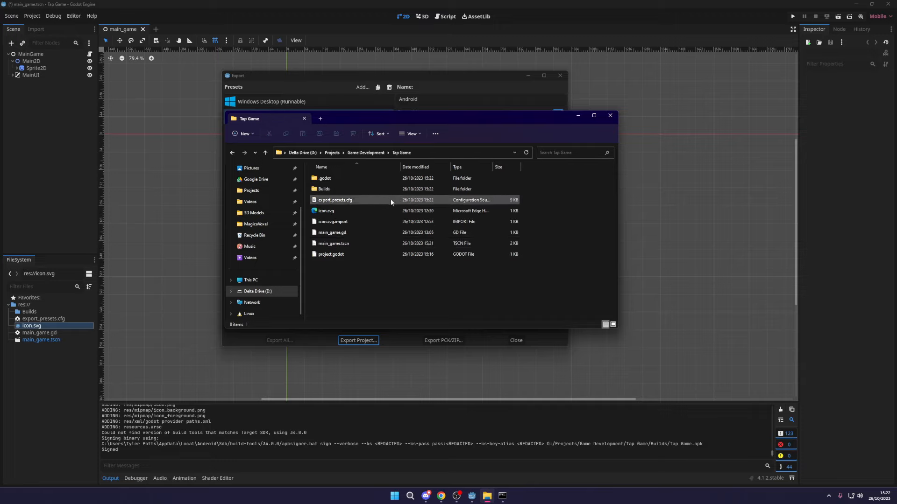
pyautogui.doubleClick(344, 189)
pyautogui.click(326, 180)
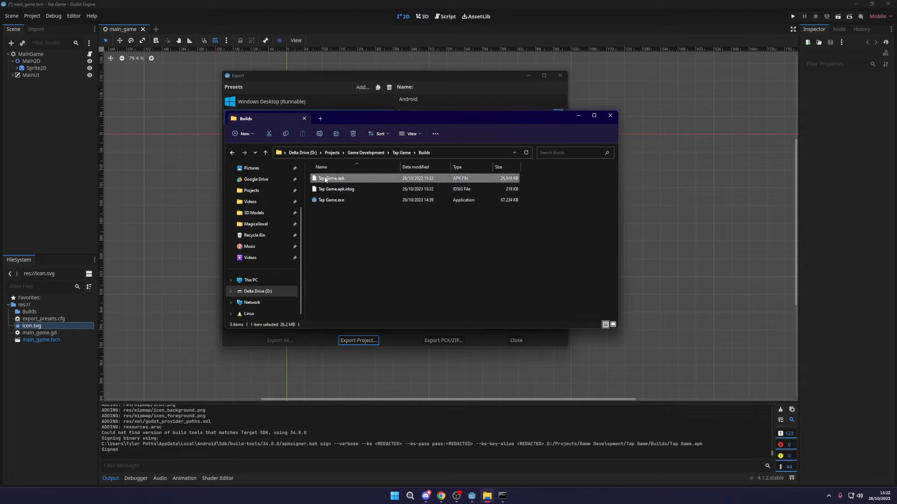
pyautogui.click(524, 202)
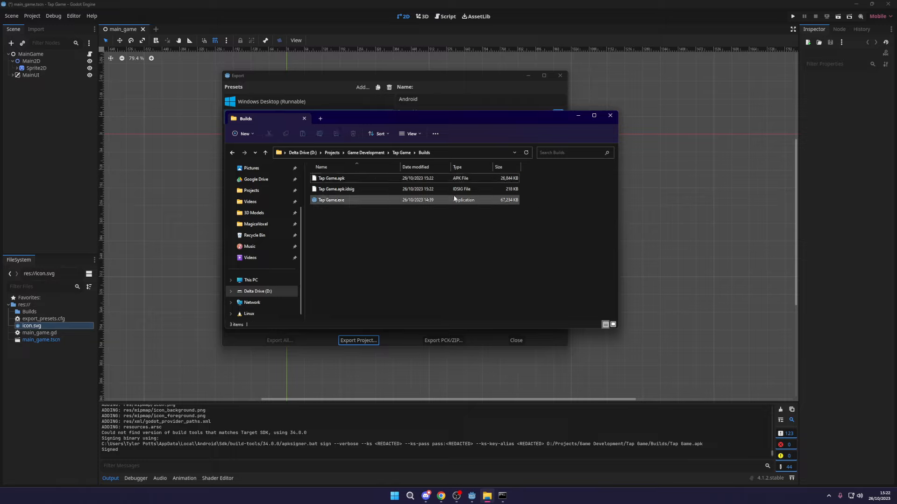
pyautogui.click(355, 179)
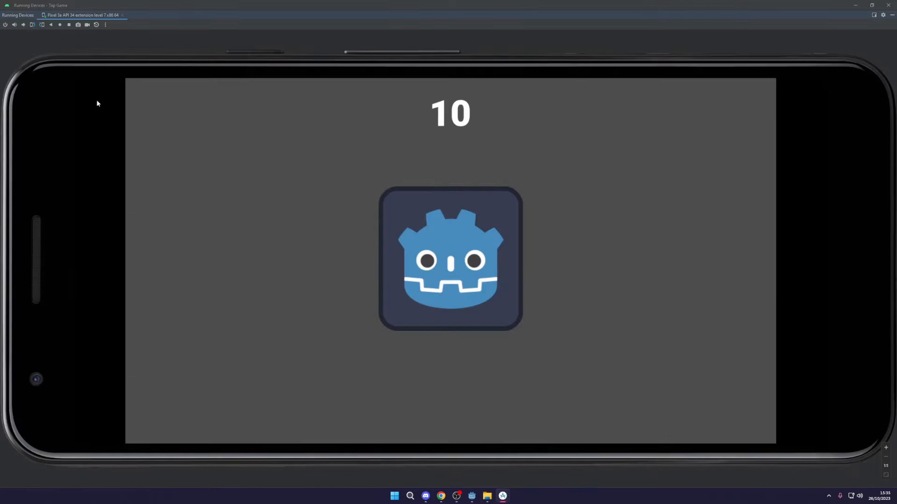
# Step: Test the exported game on the emulated Pixel 3a by repeatedly tapping the Godot icon to raise the counter
pyautogui.doubleClick(421, 243)
pyautogui.tripleClick(421, 243)
pyautogui.doubleClick(421, 244)
pyautogui.doubleClick(421, 244)
pyautogui.tripleClick(421, 244)
pyautogui.click(421, 247)
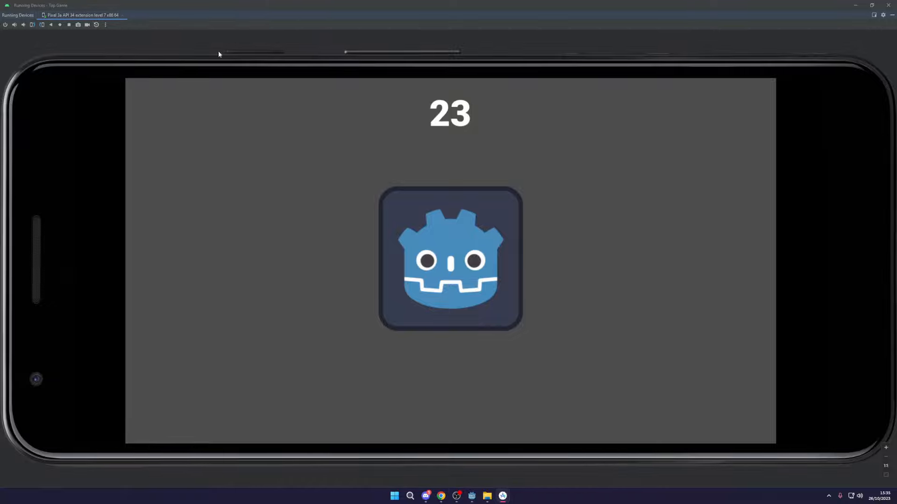
pyautogui.click(447, 238)
pyautogui.tripleClick(448, 239)
pyautogui.tripleClick(447, 238)
pyautogui.tripleClick(447, 238)
pyautogui.click(447, 238)
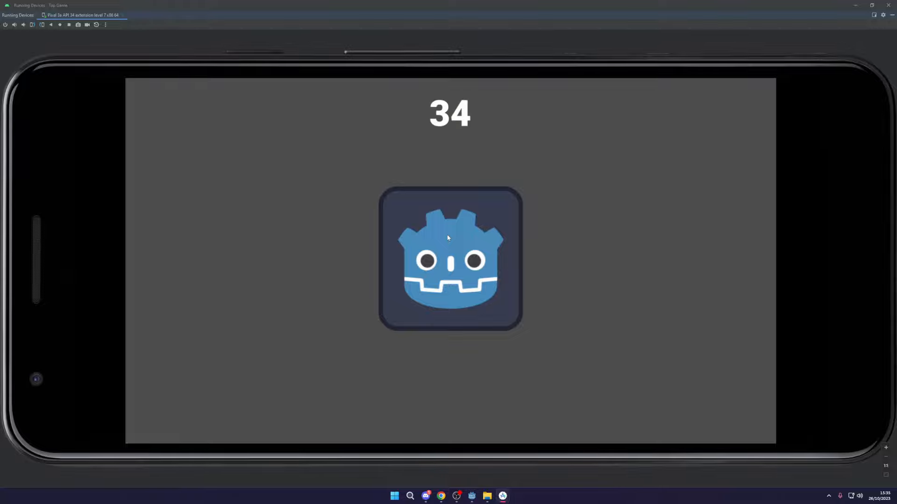
pyautogui.tripleClick(447, 238)
pyautogui.click(448, 238)
pyautogui.tripleClick(447, 239)
pyautogui.tripleClick(448, 238)
pyautogui.tripleClick(448, 238)
pyautogui.click(448, 238)
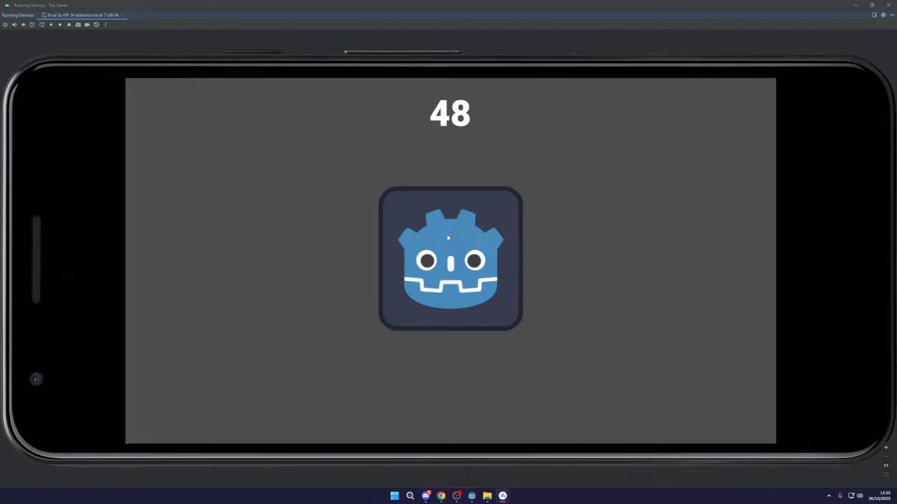
pyautogui.tripleClick(447, 238)
pyautogui.tripleClick(447, 238)
pyautogui.click(448, 238)
pyautogui.tripleClick(448, 238)
pyautogui.tripleClick(439, 192)
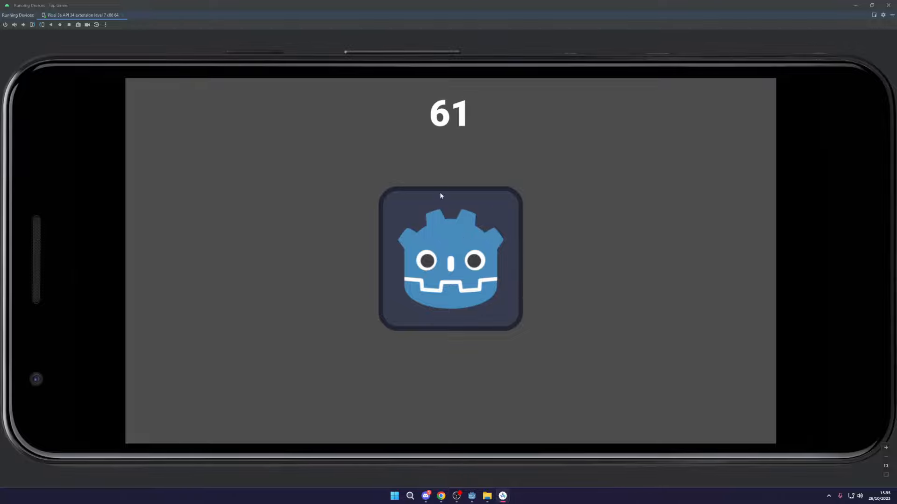
pyautogui.doubleClick(471, 253)
pyautogui.tripleClick(471, 253)
pyautogui.click(471, 253)
pyautogui.click(464, 242)
pyautogui.tripleClick(464, 242)
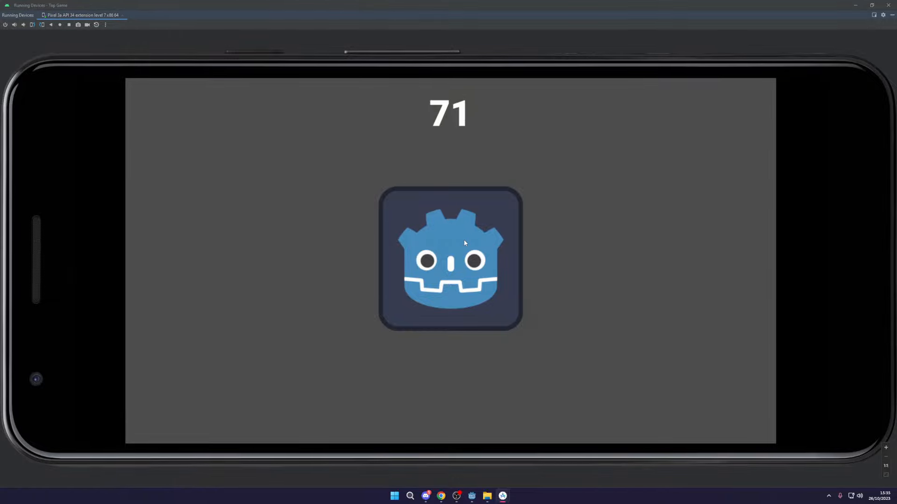